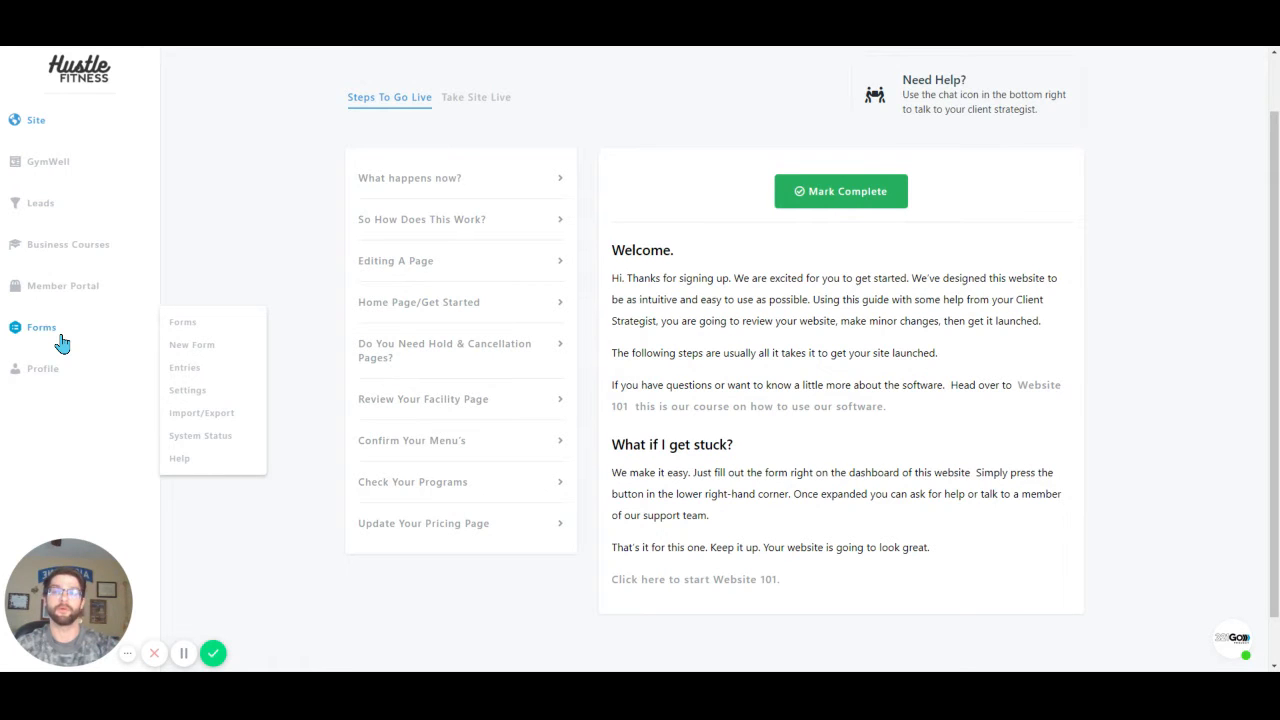
# - Create a new form titled "Secret Members only area" with the description "Members only"
pyautogui.click(59, 340)
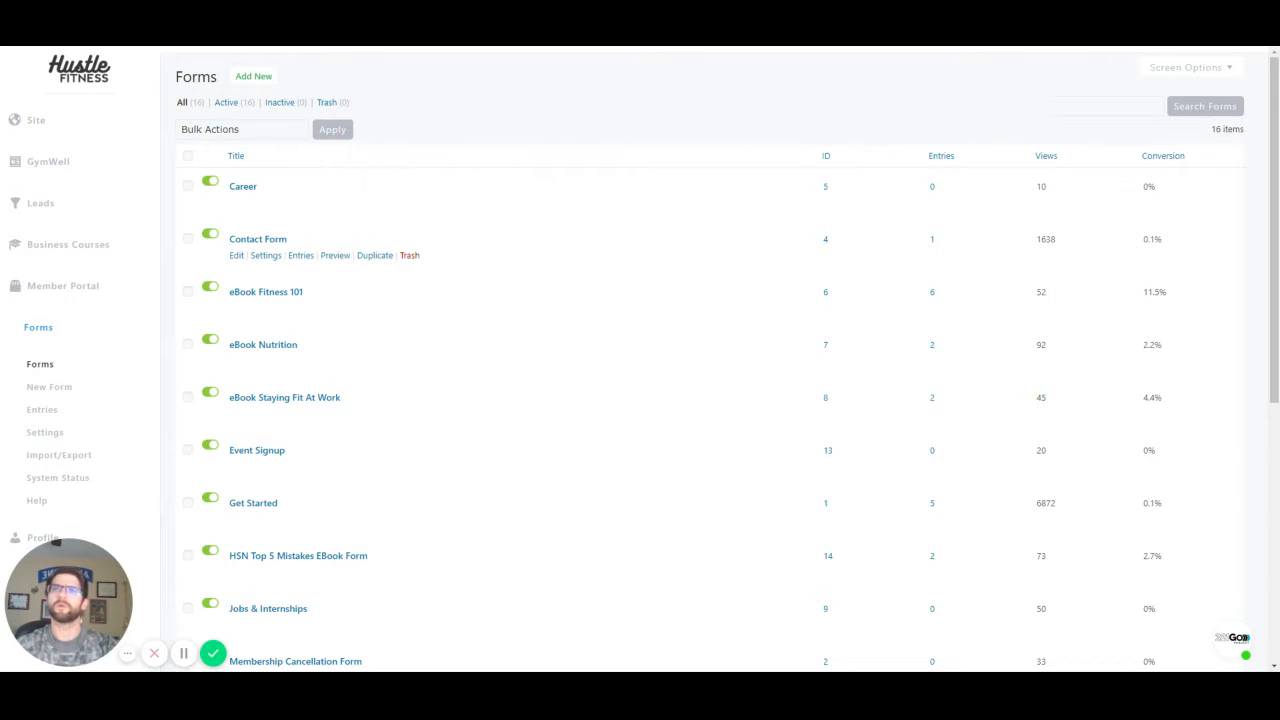
pyautogui.click(254, 77)
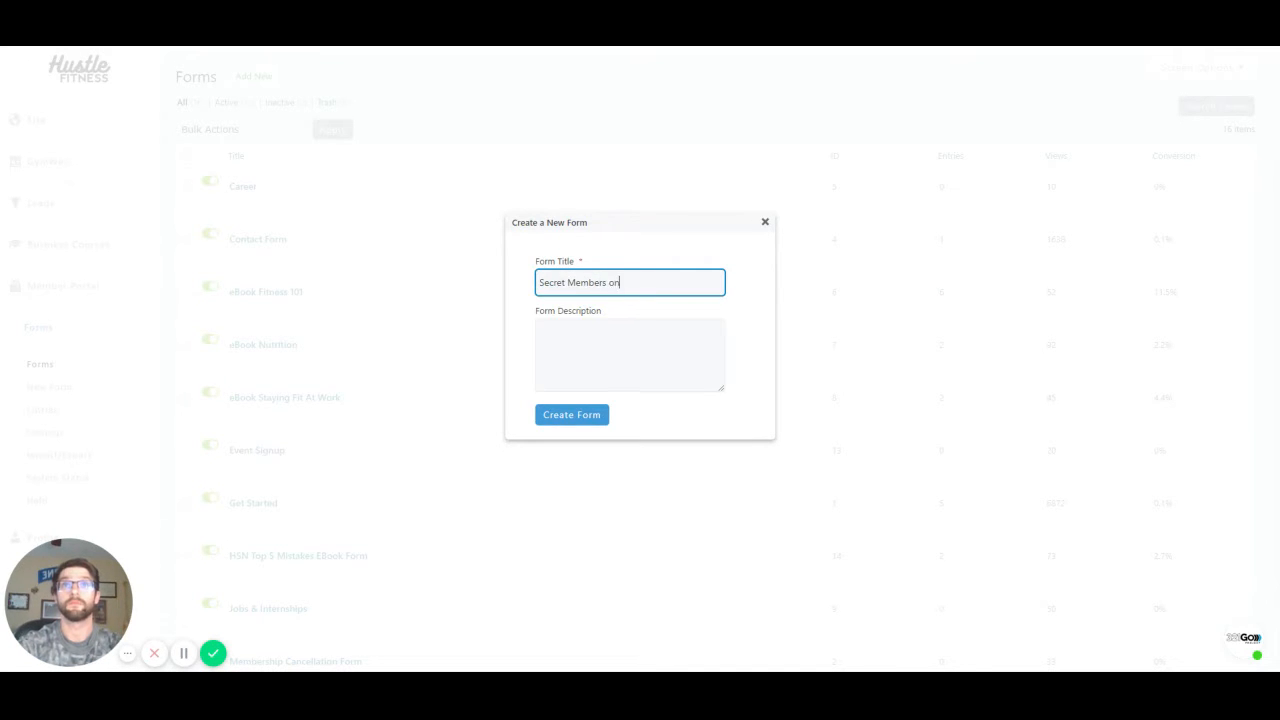
pyautogui.click(584, 360)
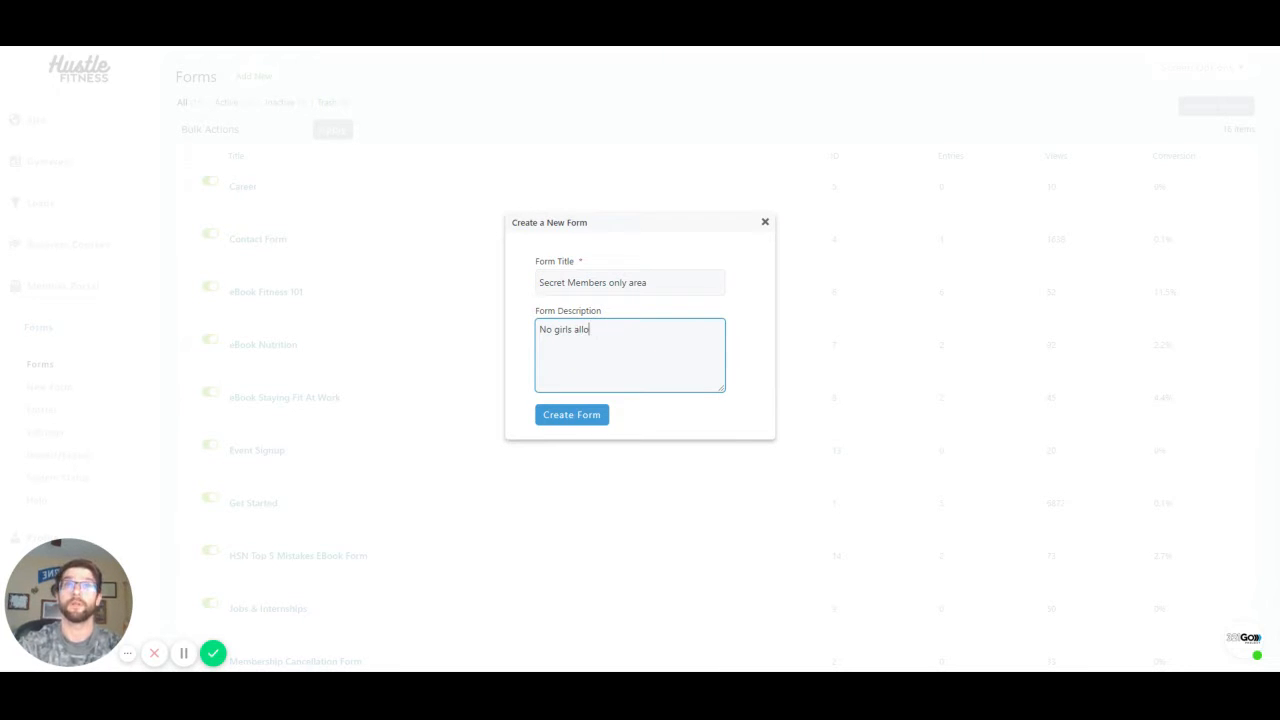
pyautogui.press('BackSpace')
pyautogui.press('BackSpace')
pyautogui.press('BackSpace')
pyautogui.press('BackSpace')
pyautogui.press('BackSpace')
pyautogui.press('BackSpace')
pyautogui.press('BackSpace')
pyautogui.press('BackSpace')
pyautogui.press('BackSpace')
pyautogui.press('BackSpace')
pyautogui.press('BackSpace')
pyautogui.press('BackSpace')
pyautogui.press('BackSpace')
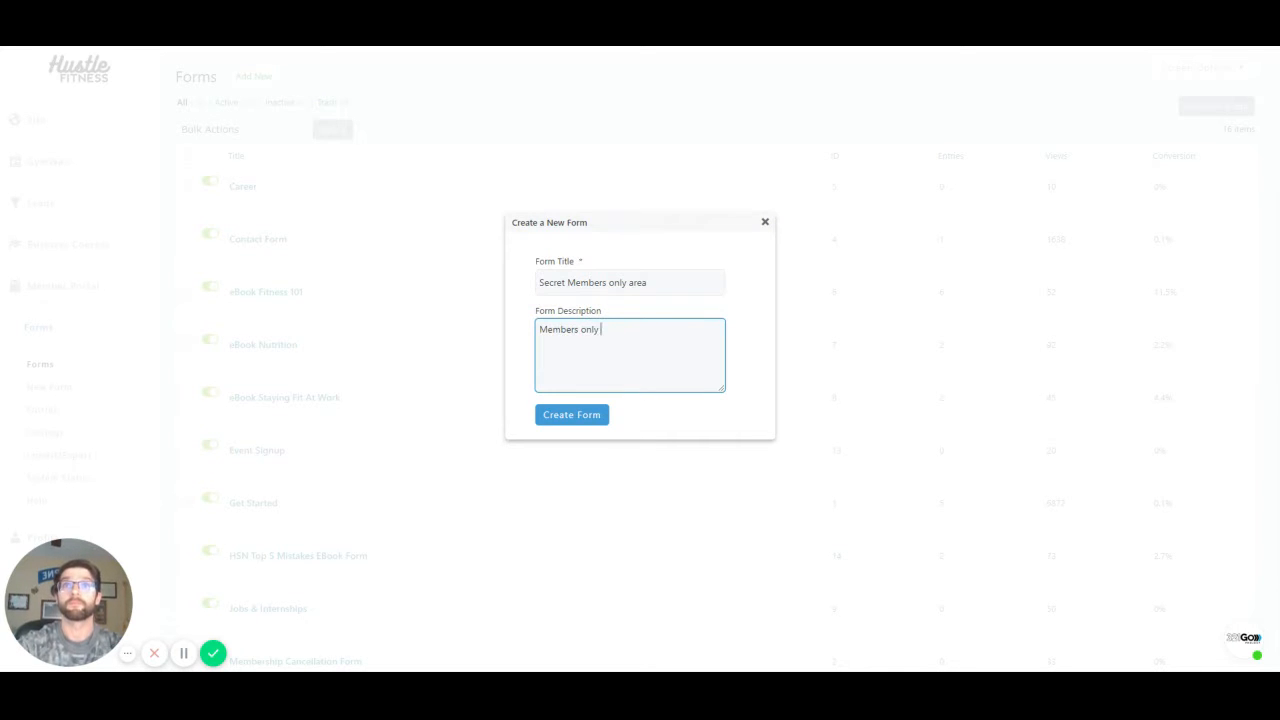
pyautogui.click(585, 416)
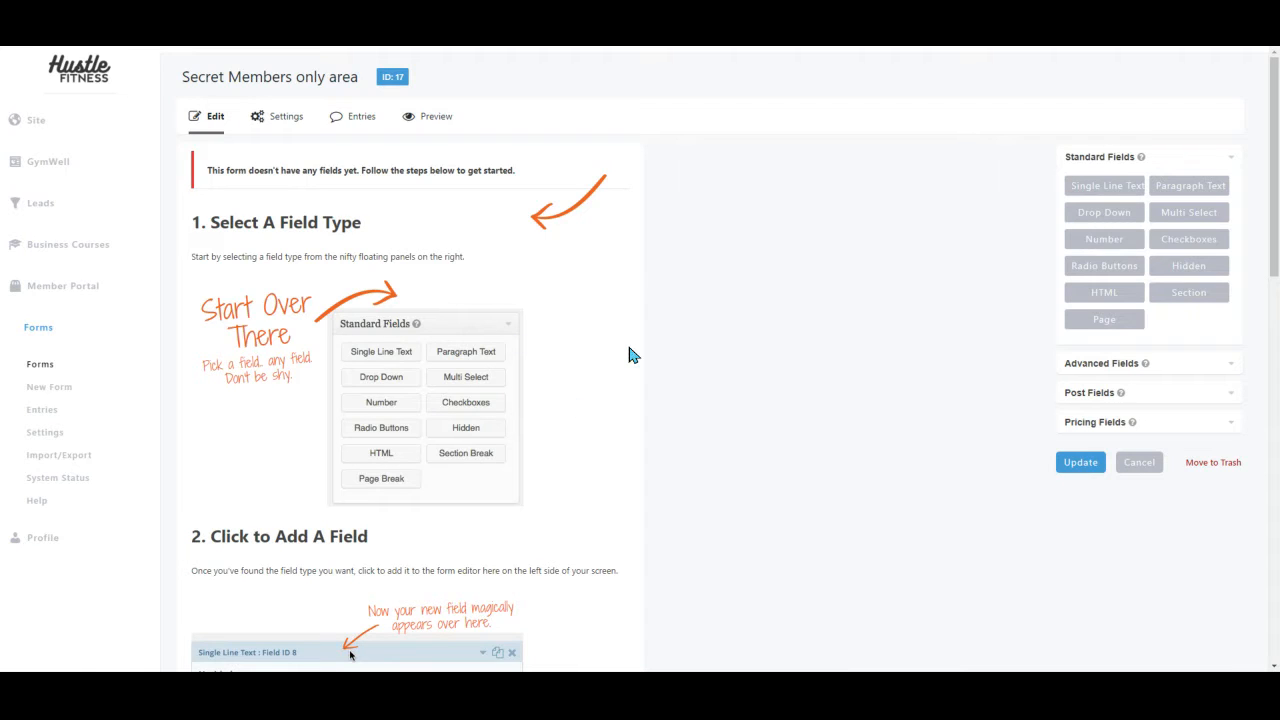
# - Add the advanced fields Name, Phone and Email to the form in that order, and save the form
pyautogui.click(1120, 364)
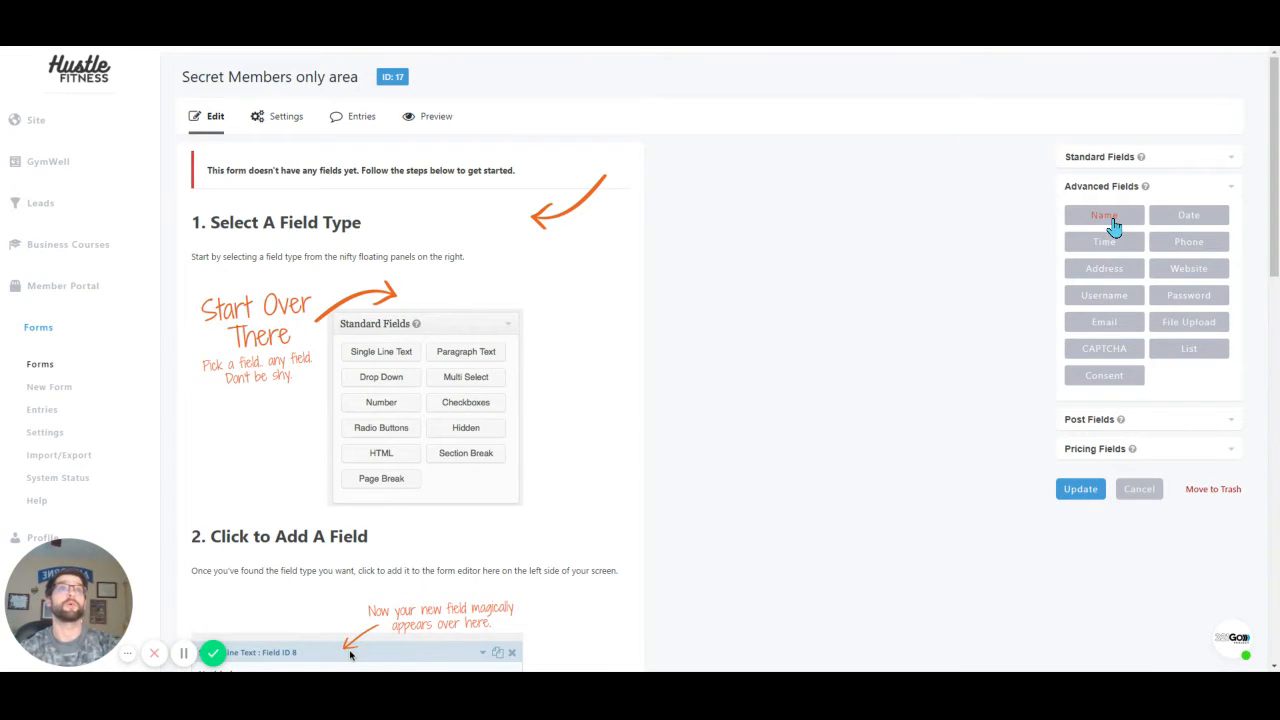
pyautogui.moveTo(1114, 228); pyautogui.dragTo(302, 312)
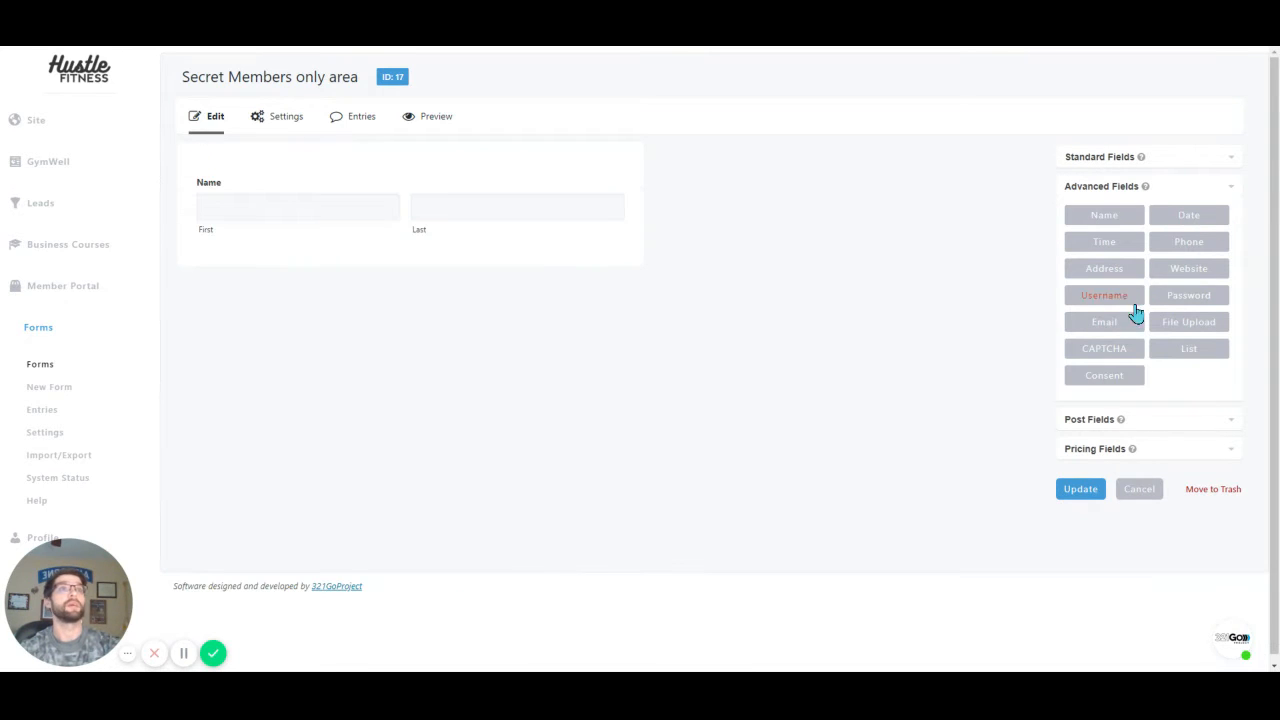
pyautogui.moveTo(1092, 330); pyautogui.dragTo(334, 314)
pyautogui.moveTo(1120, 329); pyautogui.dragTo(290, 350)
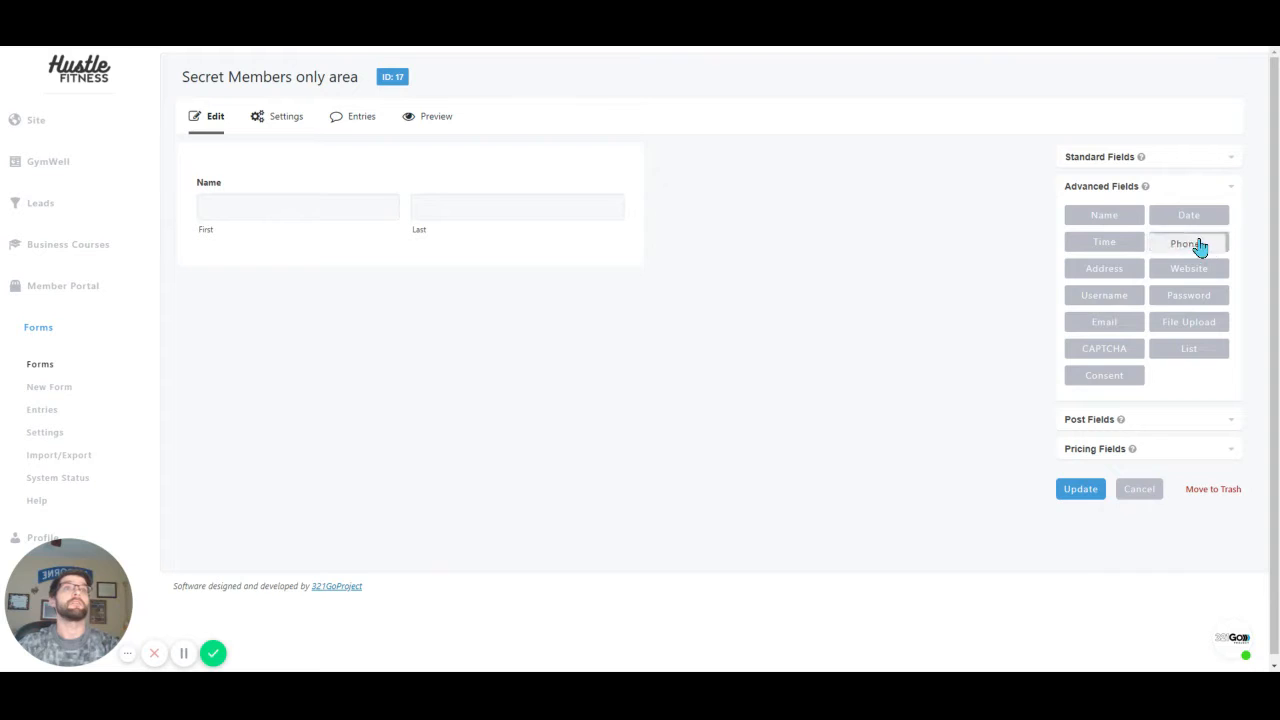
pyautogui.moveTo(1197, 246); pyautogui.dragTo(269, 277)
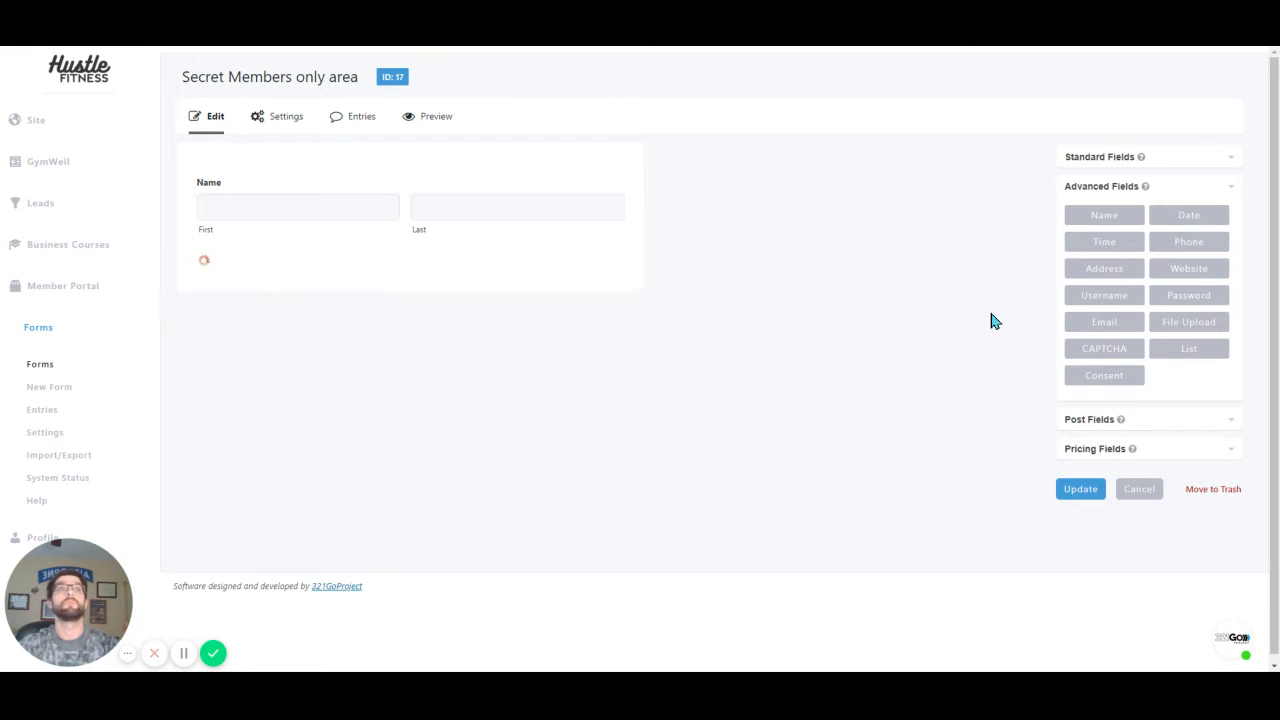
pyautogui.moveTo(1134, 328); pyautogui.dragTo(268, 351)
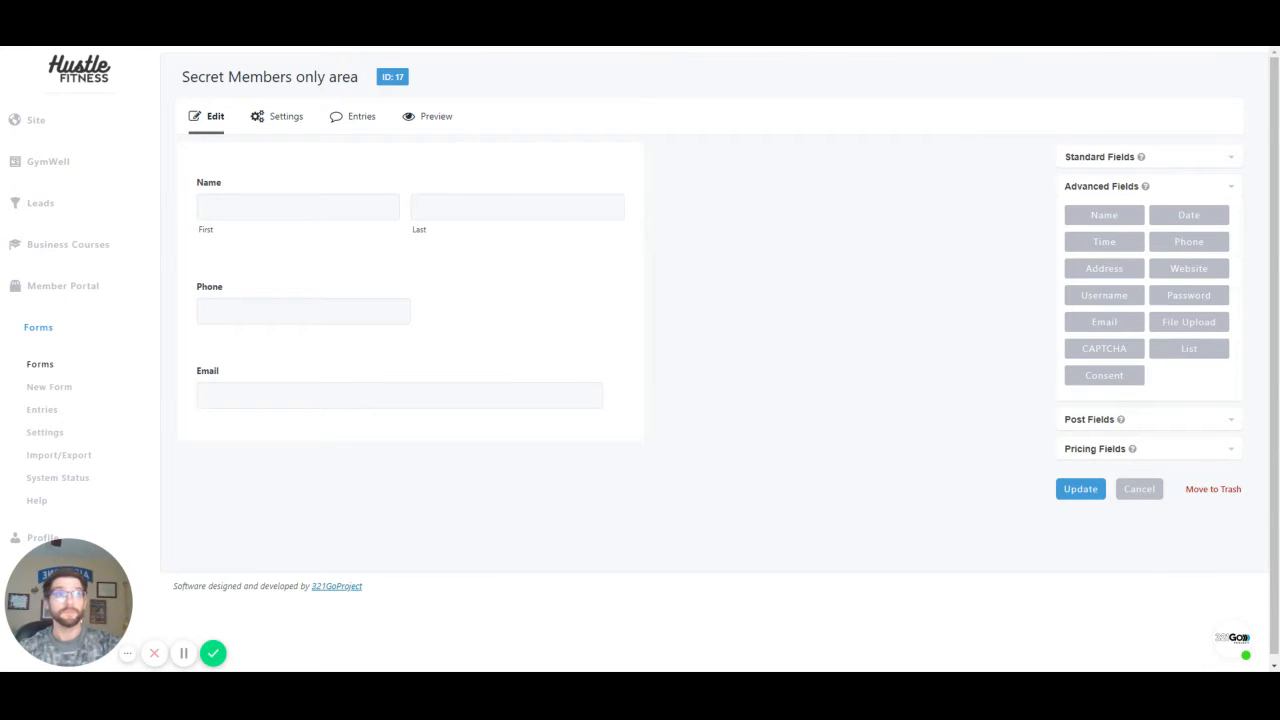
pyautogui.click(1086, 490)
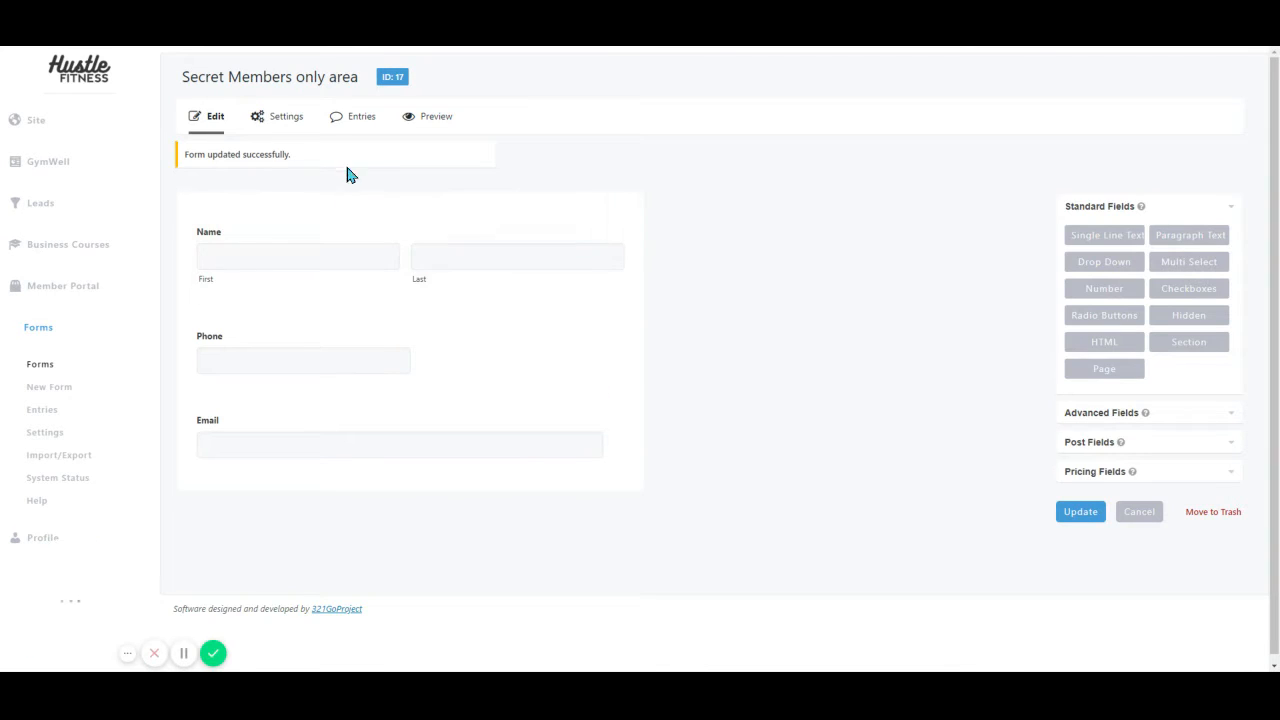
# - Add a user registration feed to the form with its default name and the Create User action
pyautogui.moveTo(263, 123)
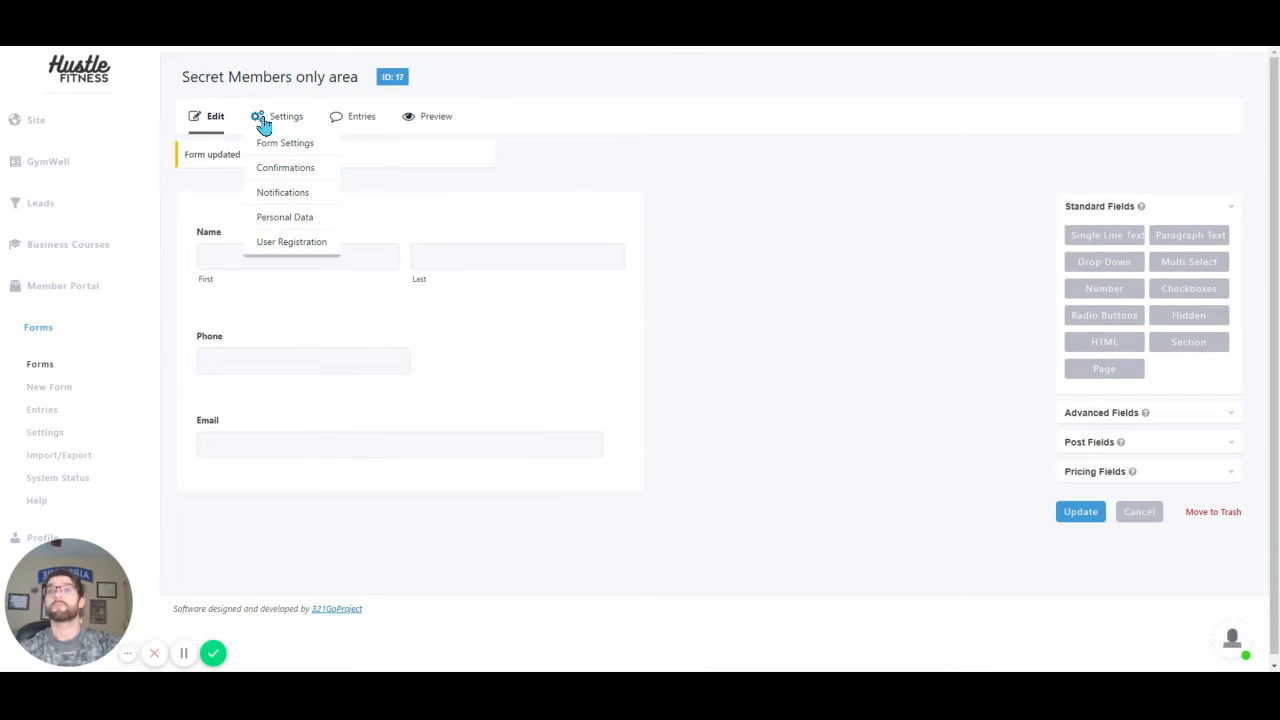
pyautogui.click(309, 246)
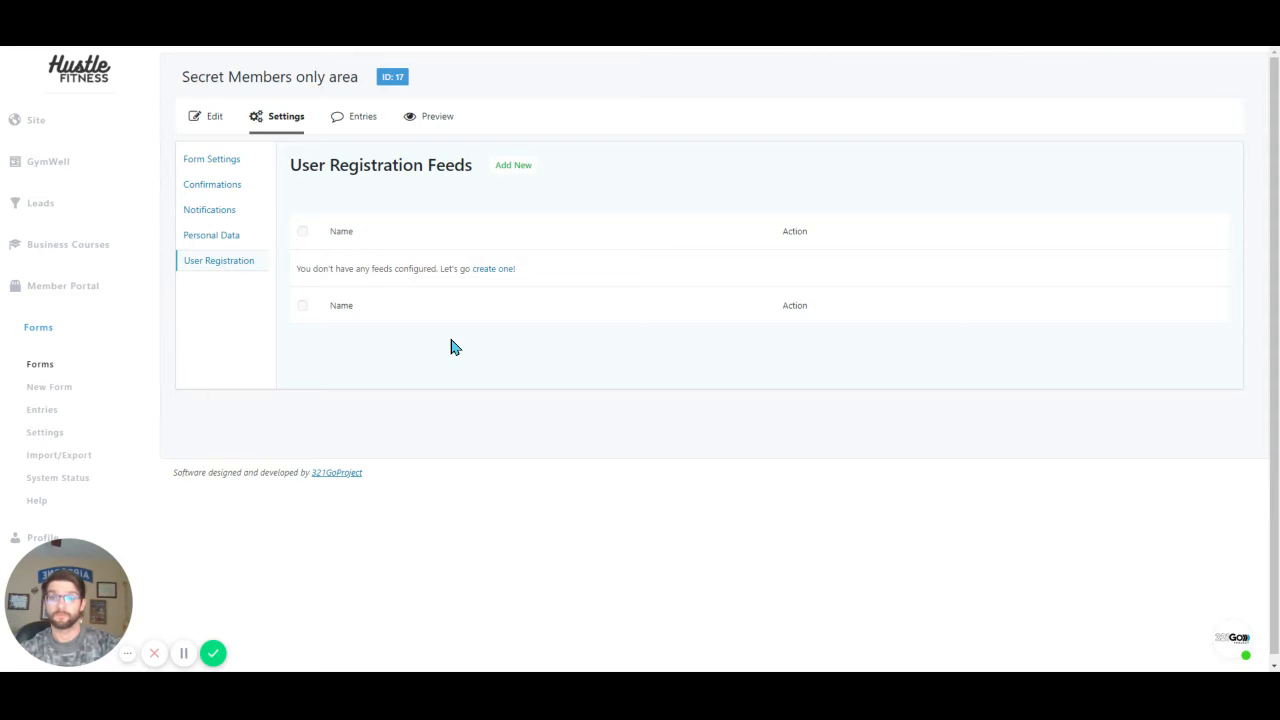
pyautogui.click(505, 269)
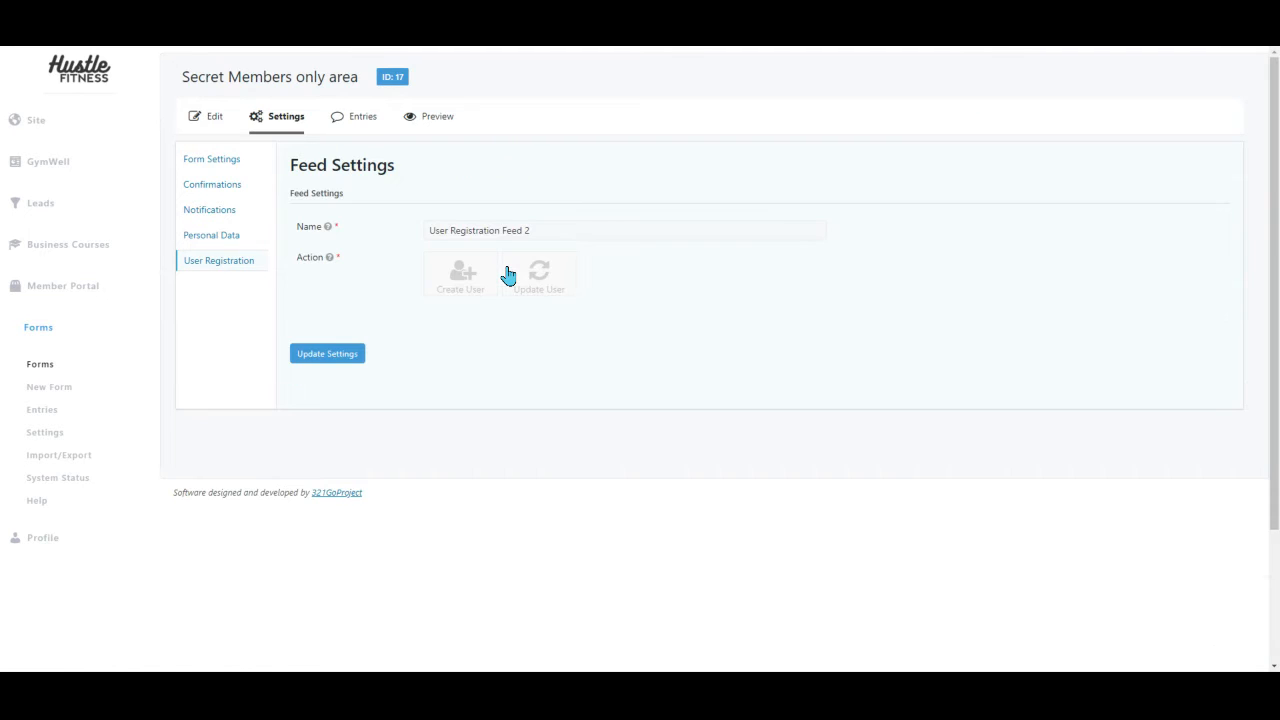
pyautogui.click(443, 228)
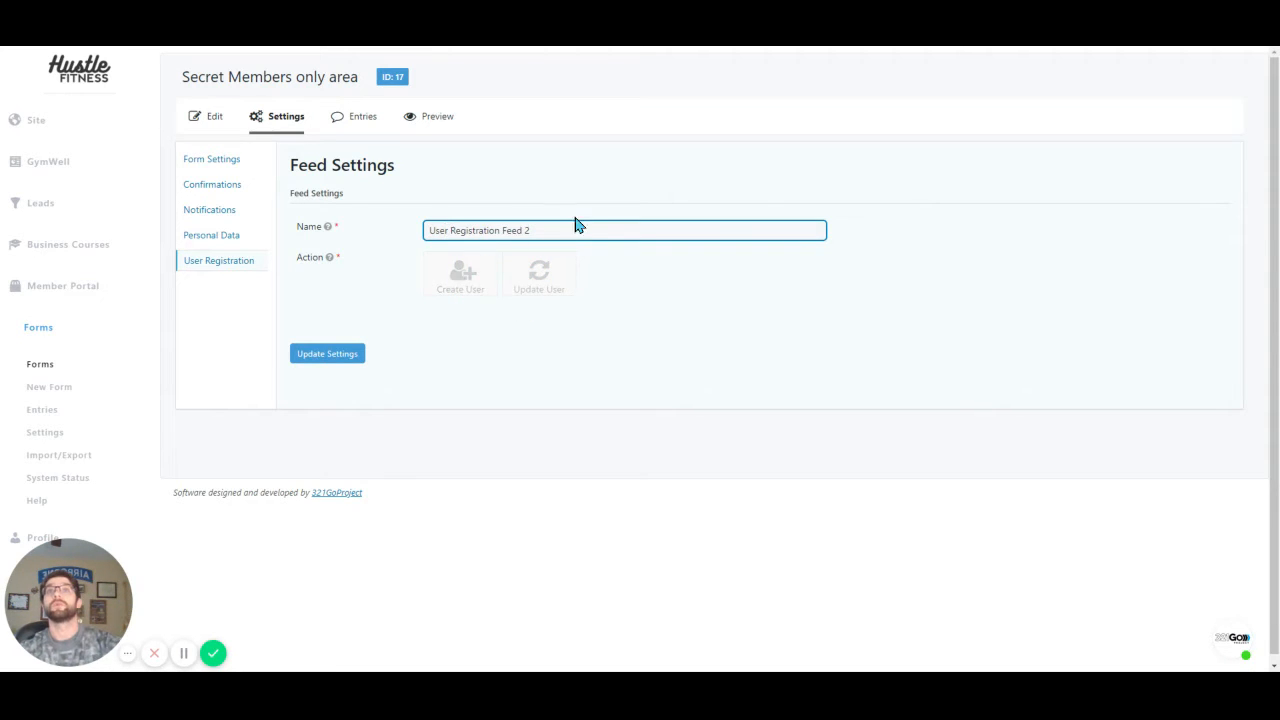
pyautogui.click(460, 285)
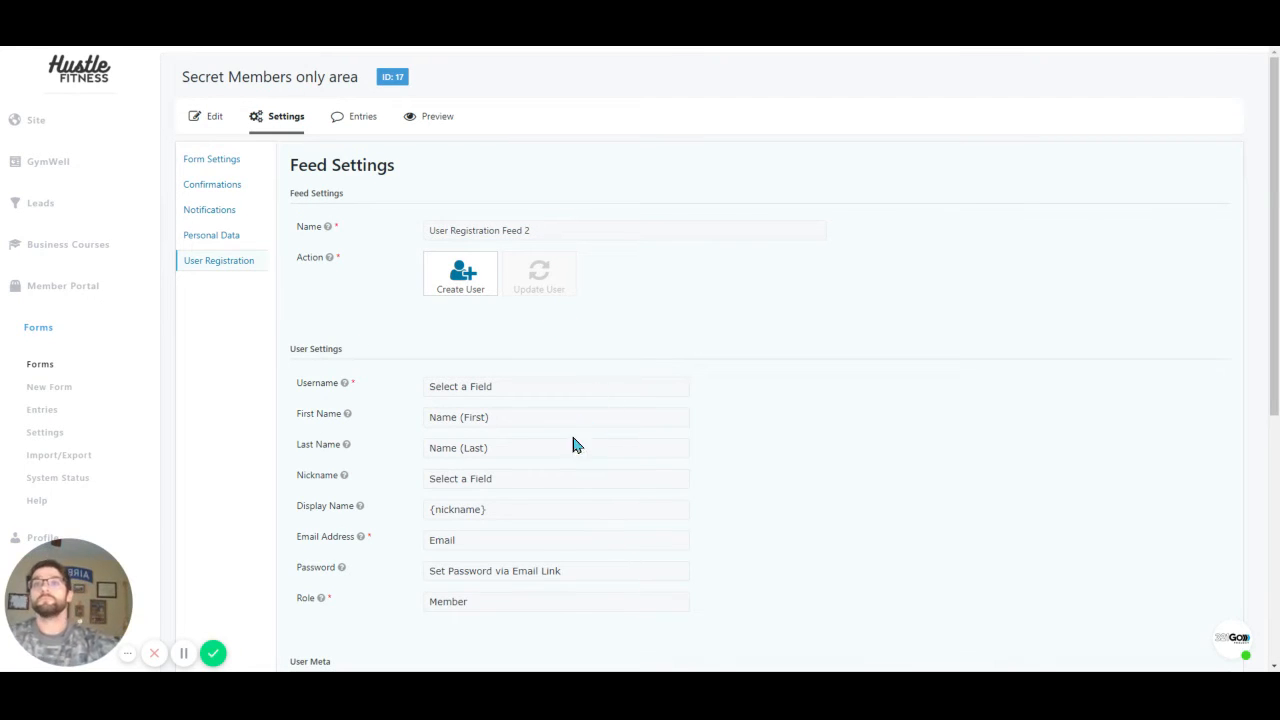
# - Set the feed's display name to {first name} {last name} and map the username to the Email field
pyautogui.click(524, 512)
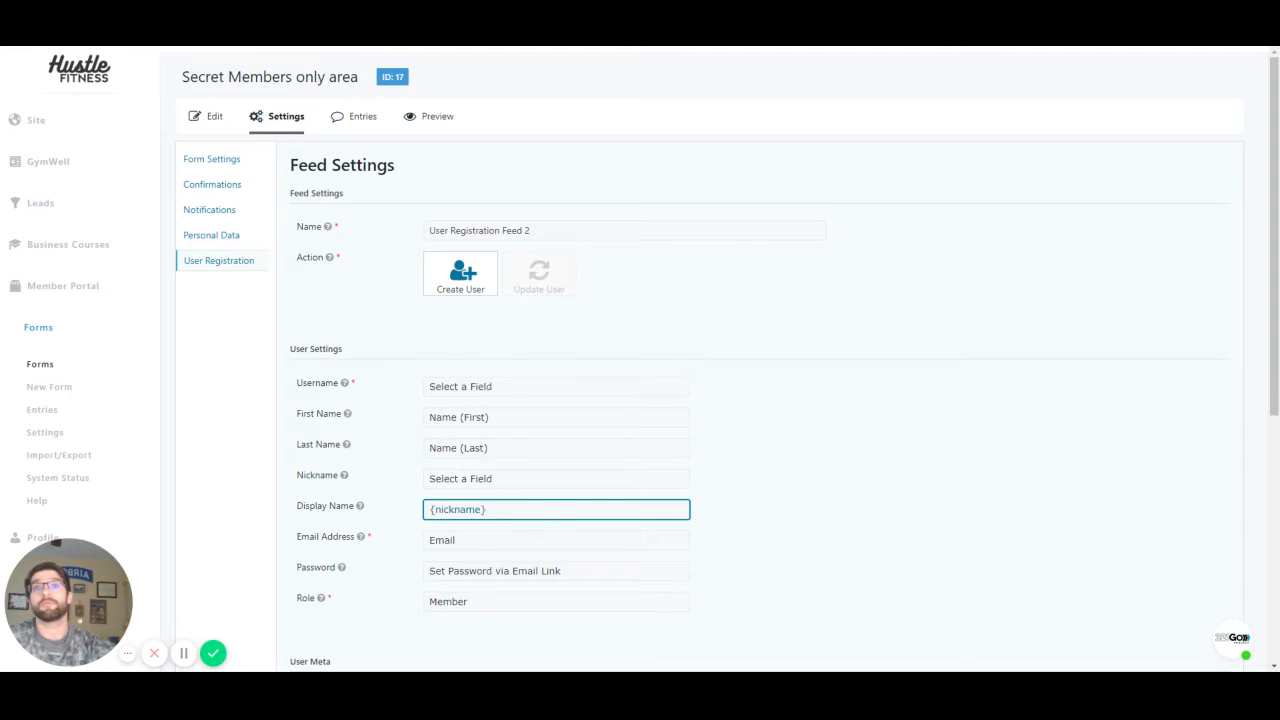
pyautogui.click(560, 576)
pyautogui.click(786, 532)
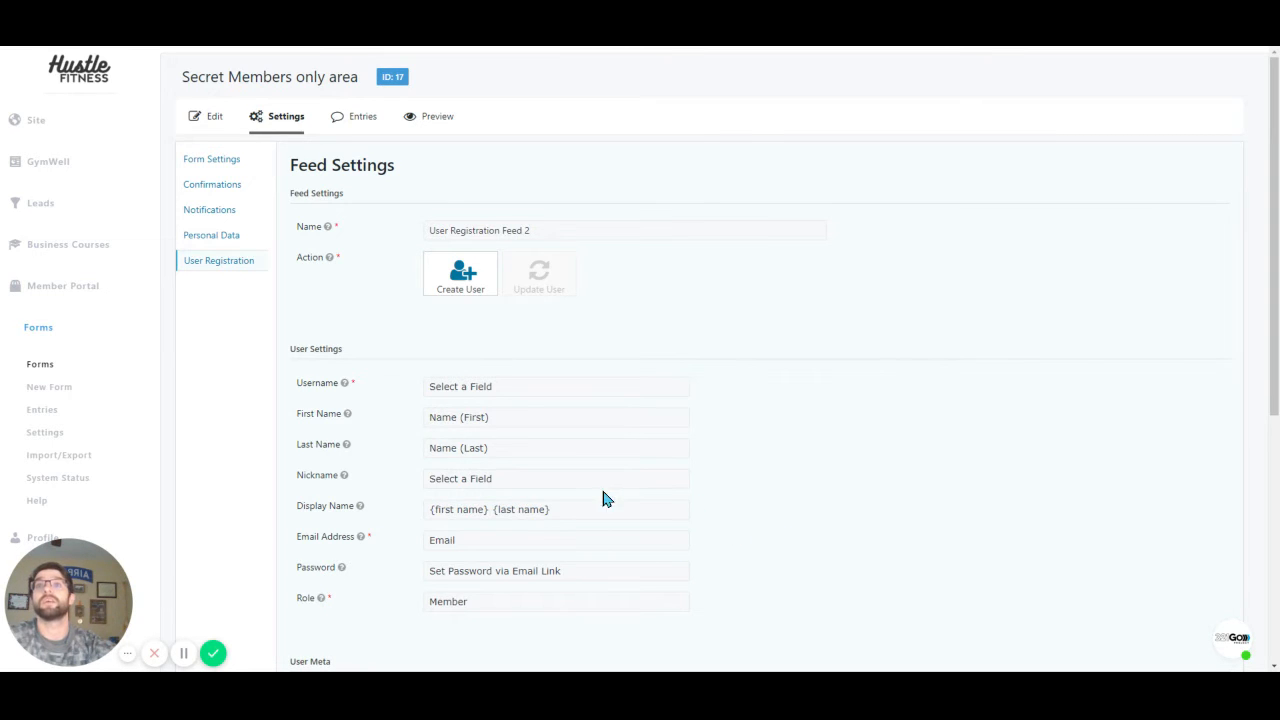
pyautogui.scroll(-1, 603, 498)
pyautogui.click(531, 322)
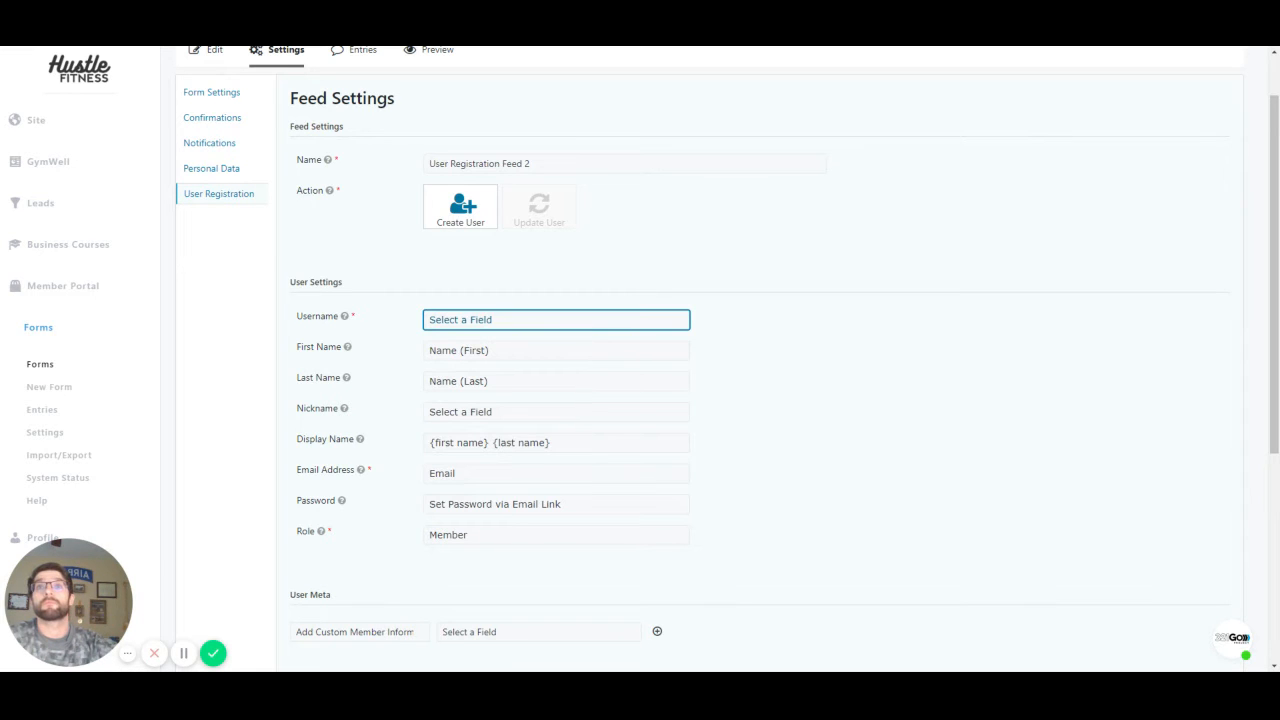
pyautogui.click(520, 366)
pyautogui.click(769, 482)
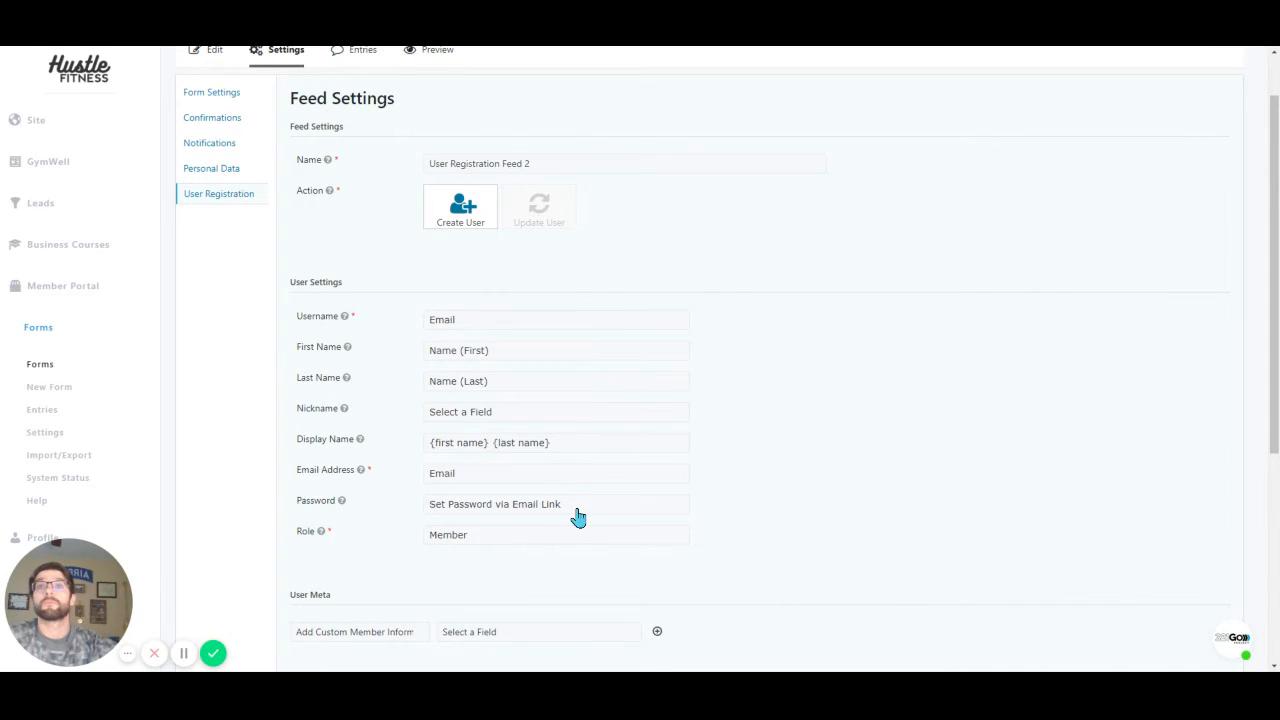
pyautogui.click(502, 540)
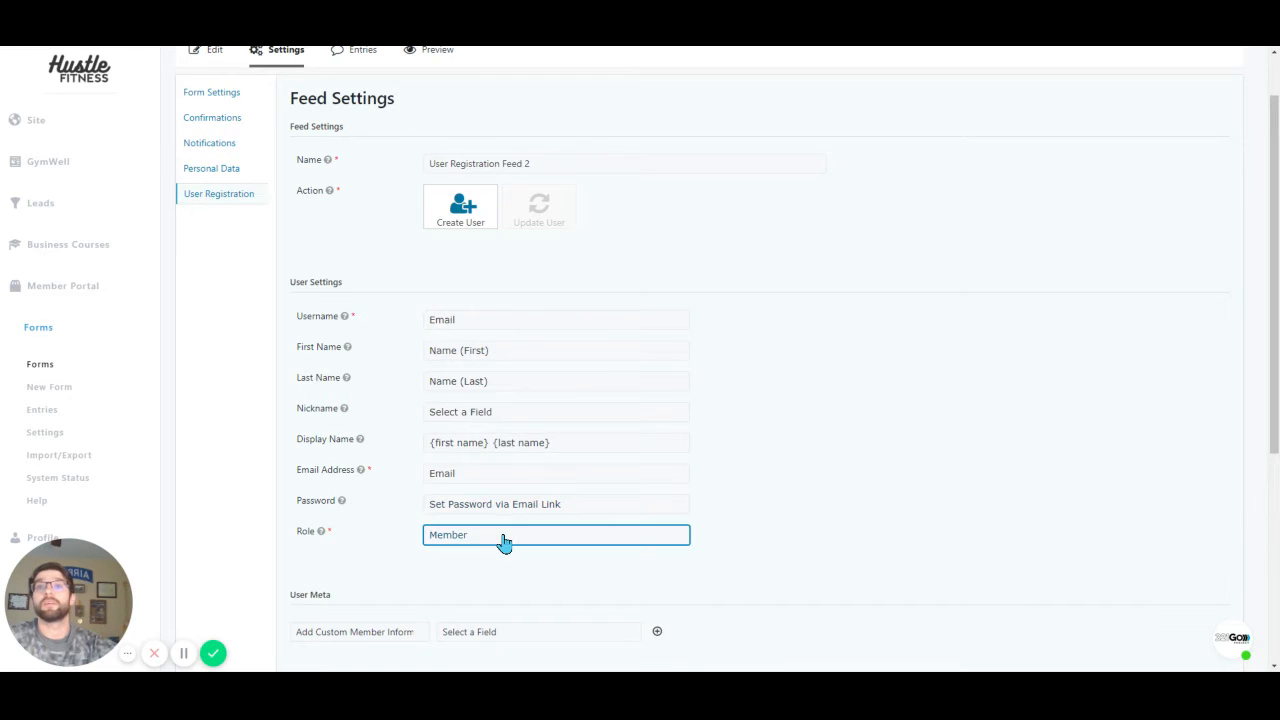
pyautogui.click(552, 414)
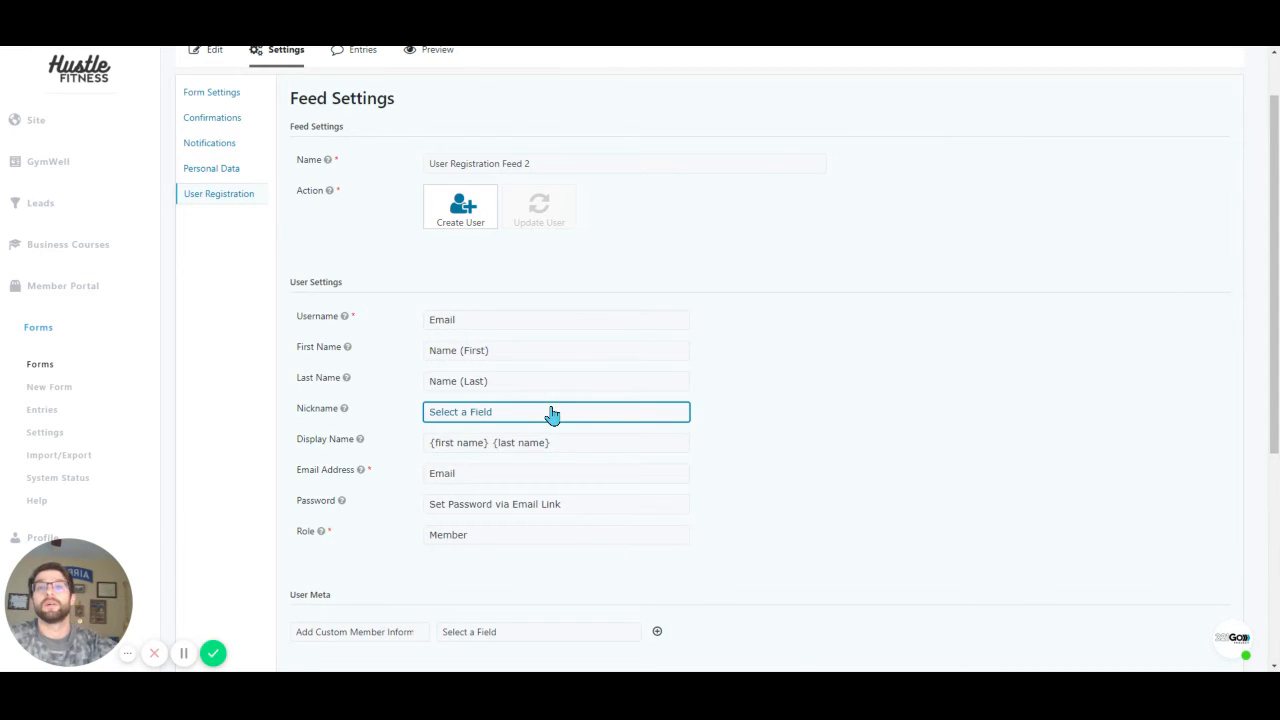
pyautogui.click(869, 427)
# - Enable user activation by email from WordPress, leave the registration condition off, and save the feed settings
pyautogui.scroll(-1, 596, 430)
pyautogui.scroll(-2, 468, 588)
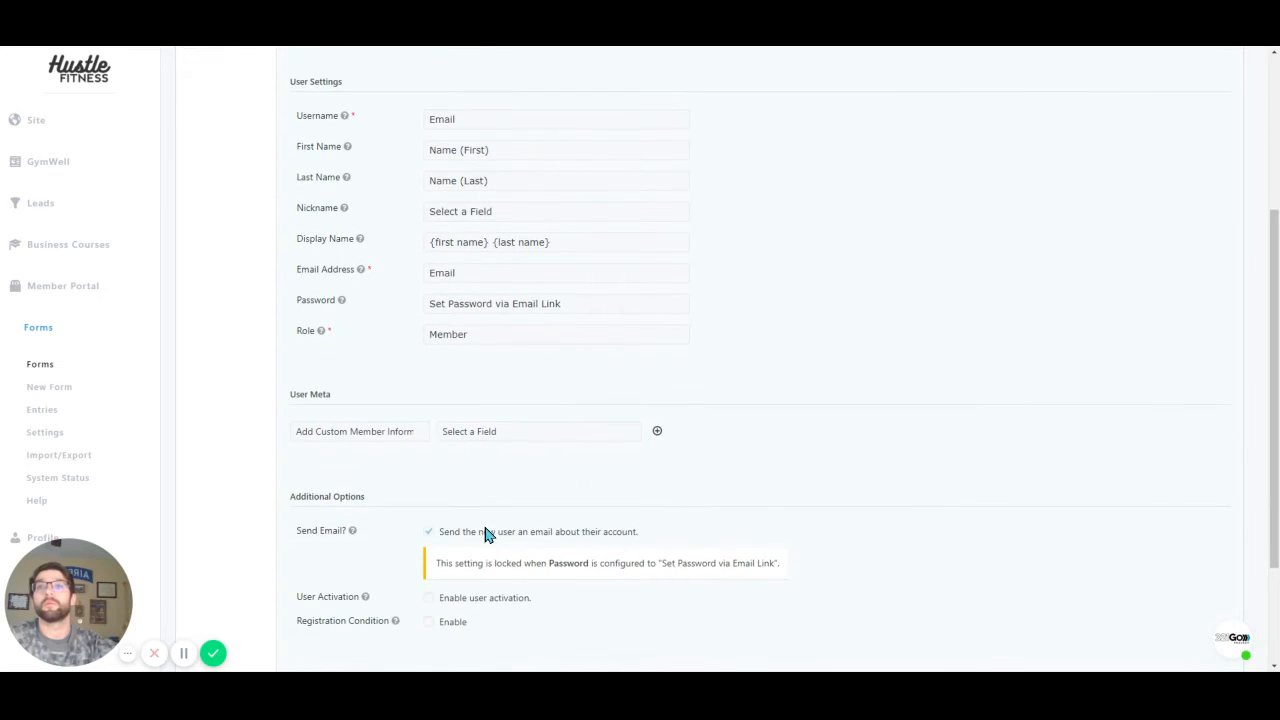
pyautogui.scroll(-1, 447, 585)
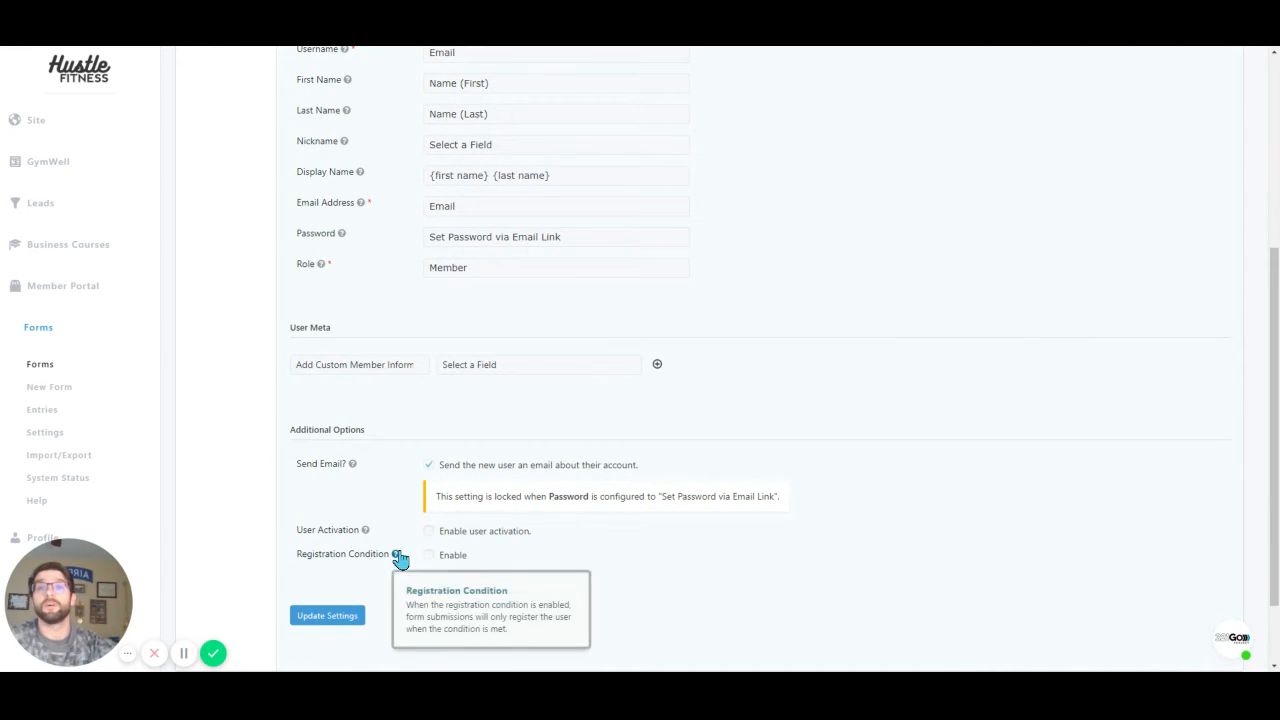
pyautogui.click(428, 556)
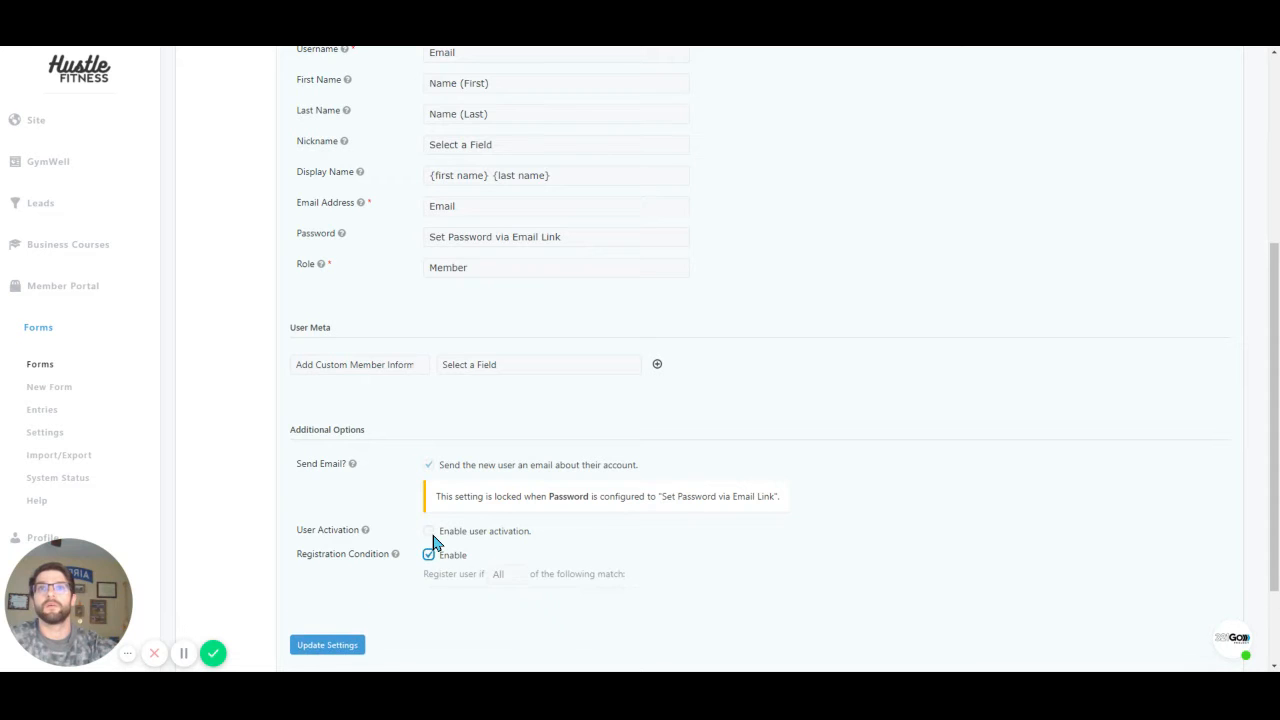
pyautogui.click(428, 532)
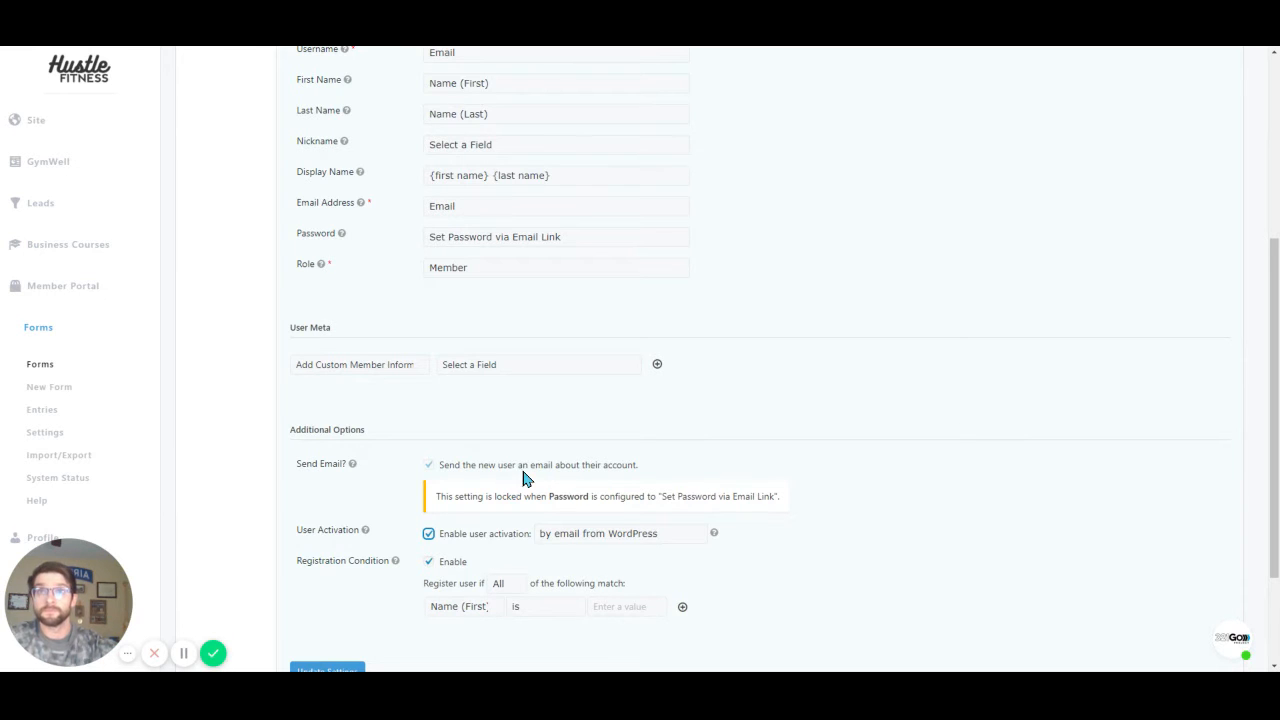
pyautogui.scroll(-3, 523, 477)
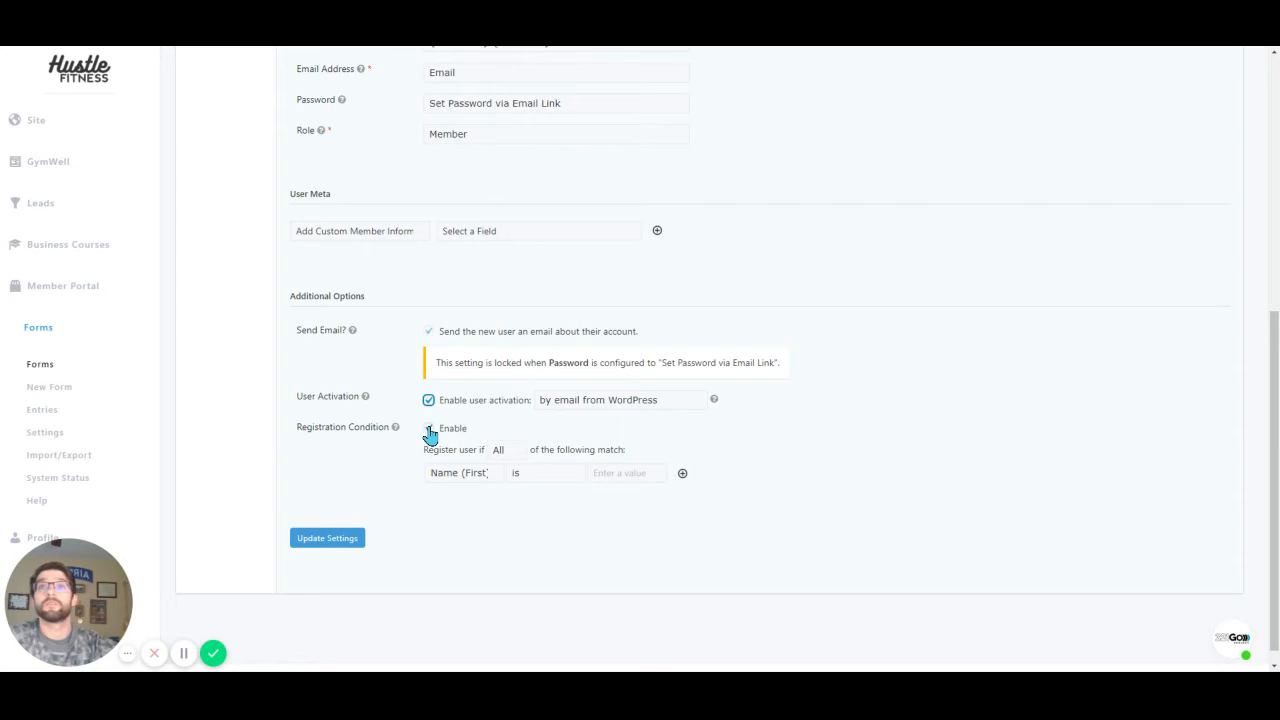
pyautogui.click(429, 432)
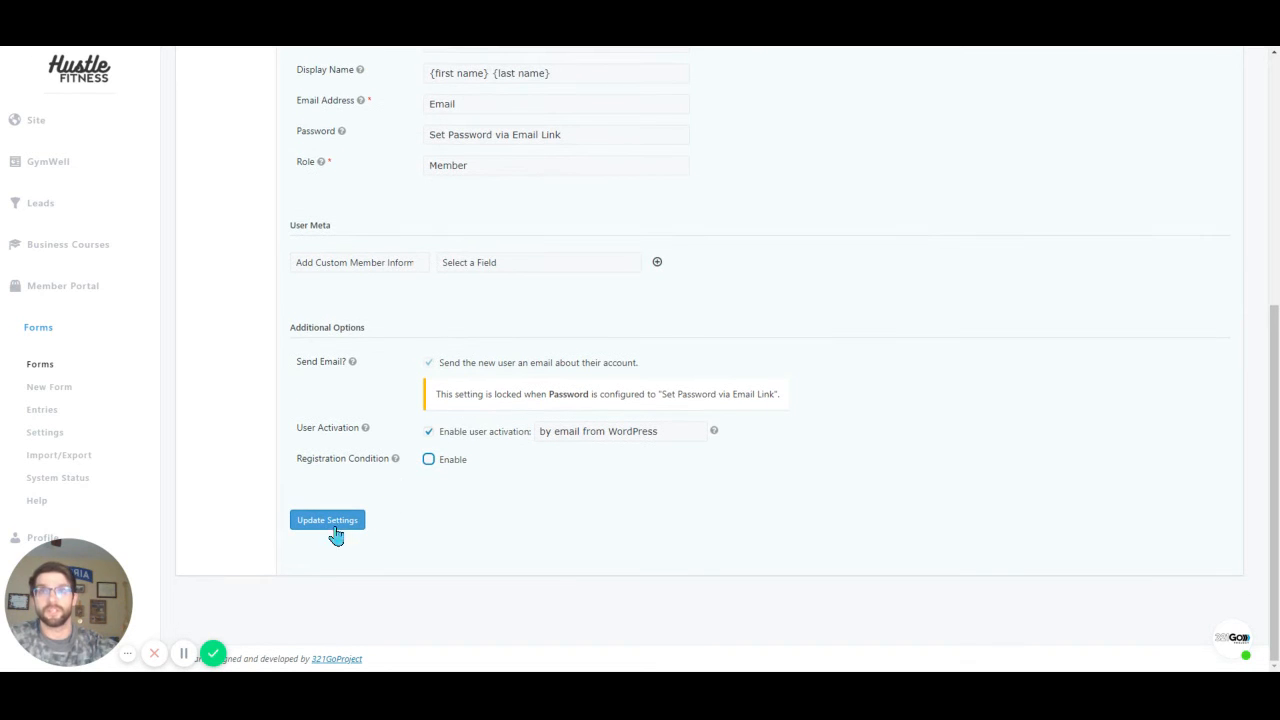
pyautogui.click(429, 462)
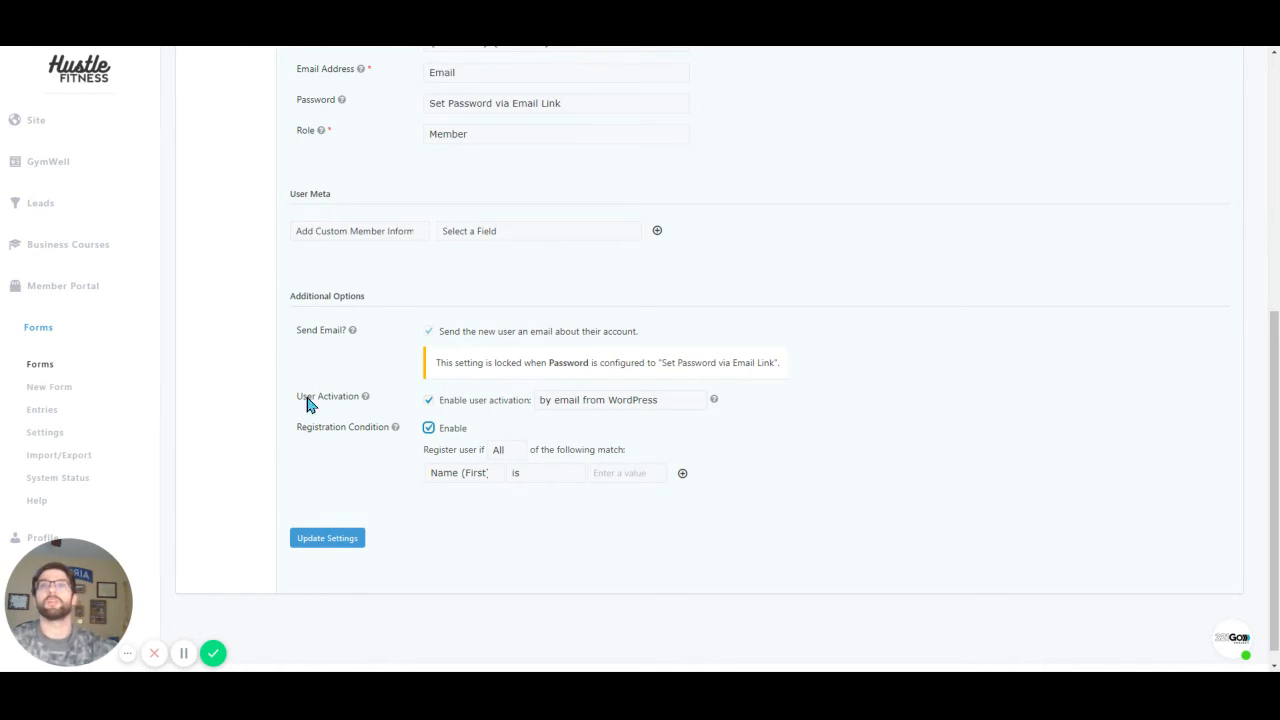
pyautogui.click(429, 430)
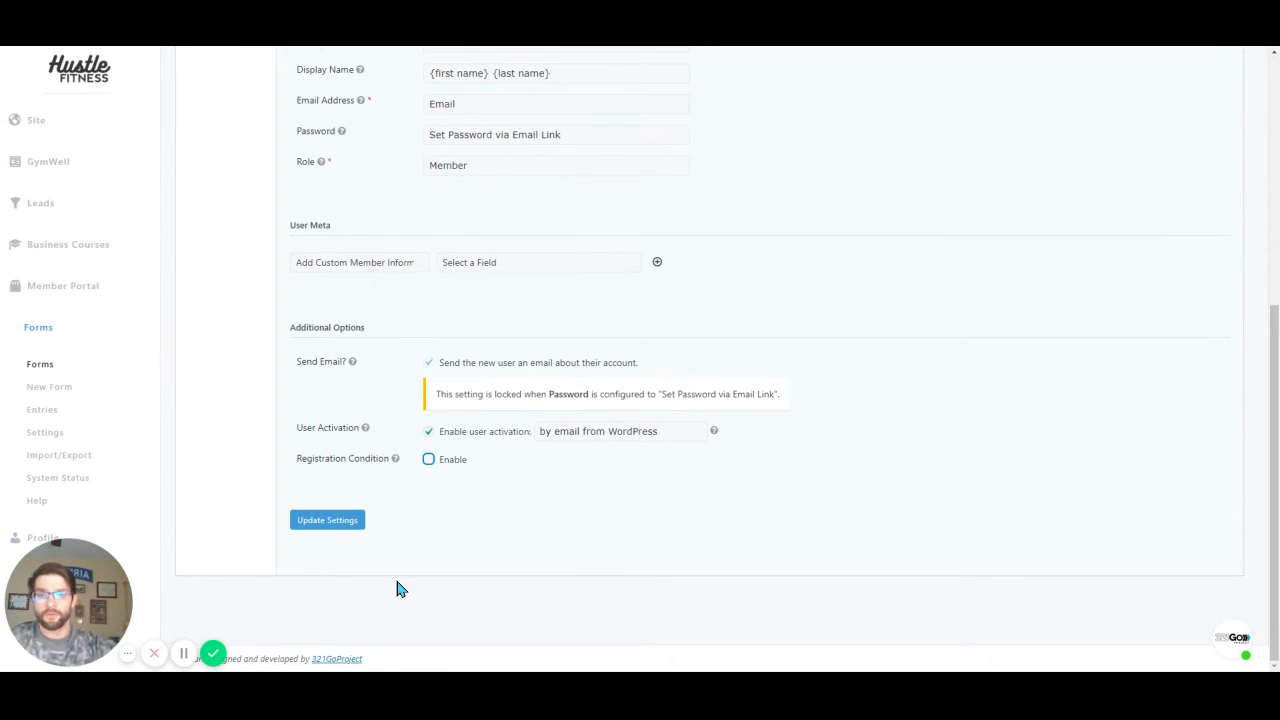
pyautogui.click(348, 526)
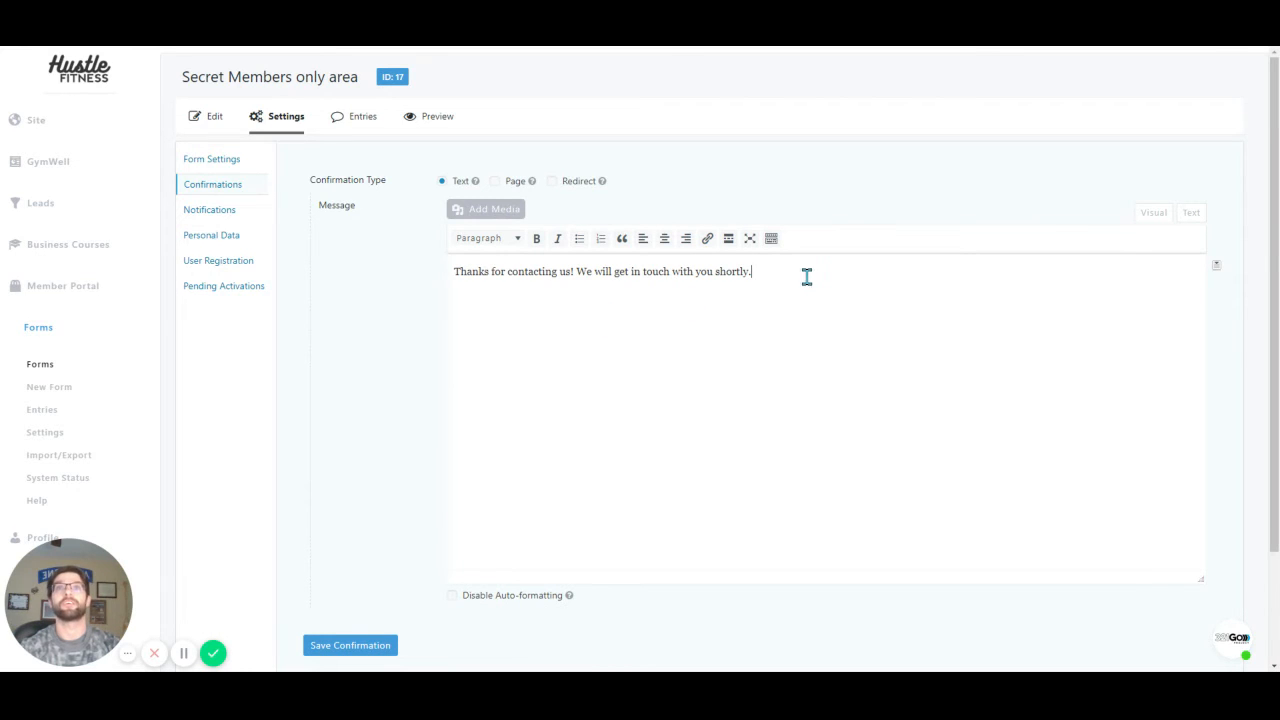
# - Replace the form's text confirmation message with "Welcome to the Club." and, further below, "MEMBERS ONLY!", and save the confirmation
pyautogui.moveTo(807, 277); pyautogui.dragTo(409, 296)
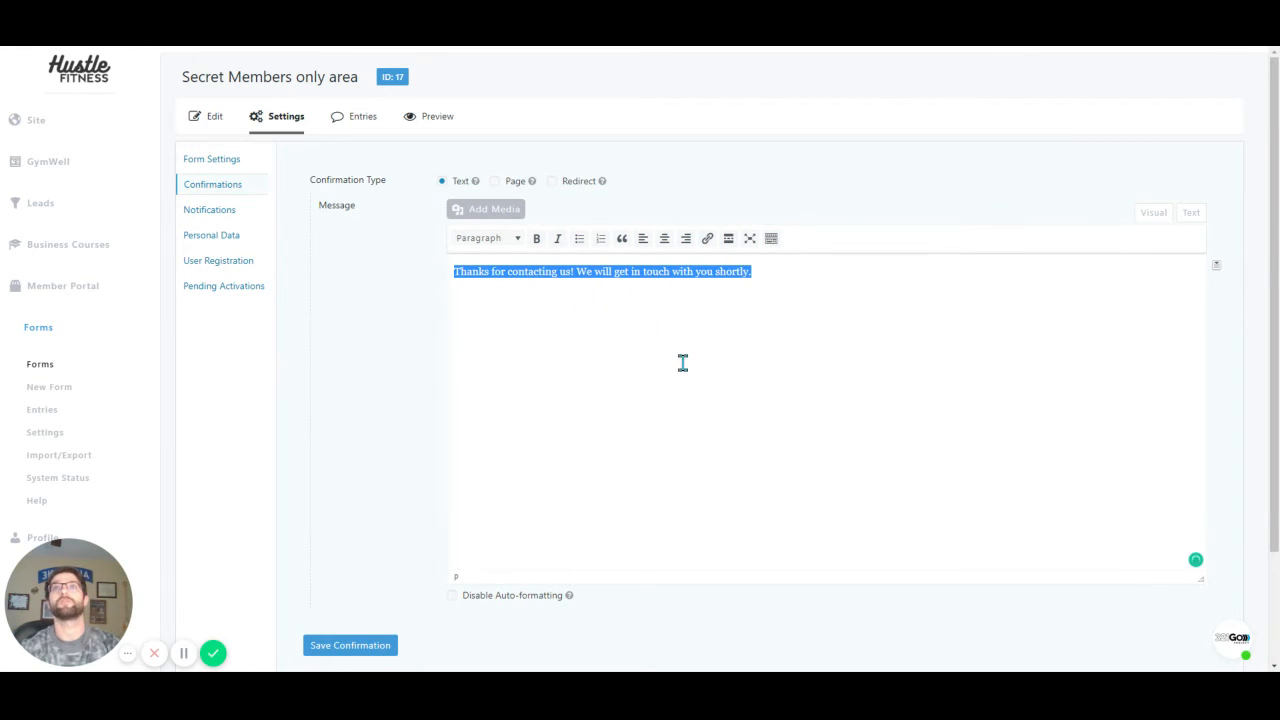
pyautogui.press('BackSpace')
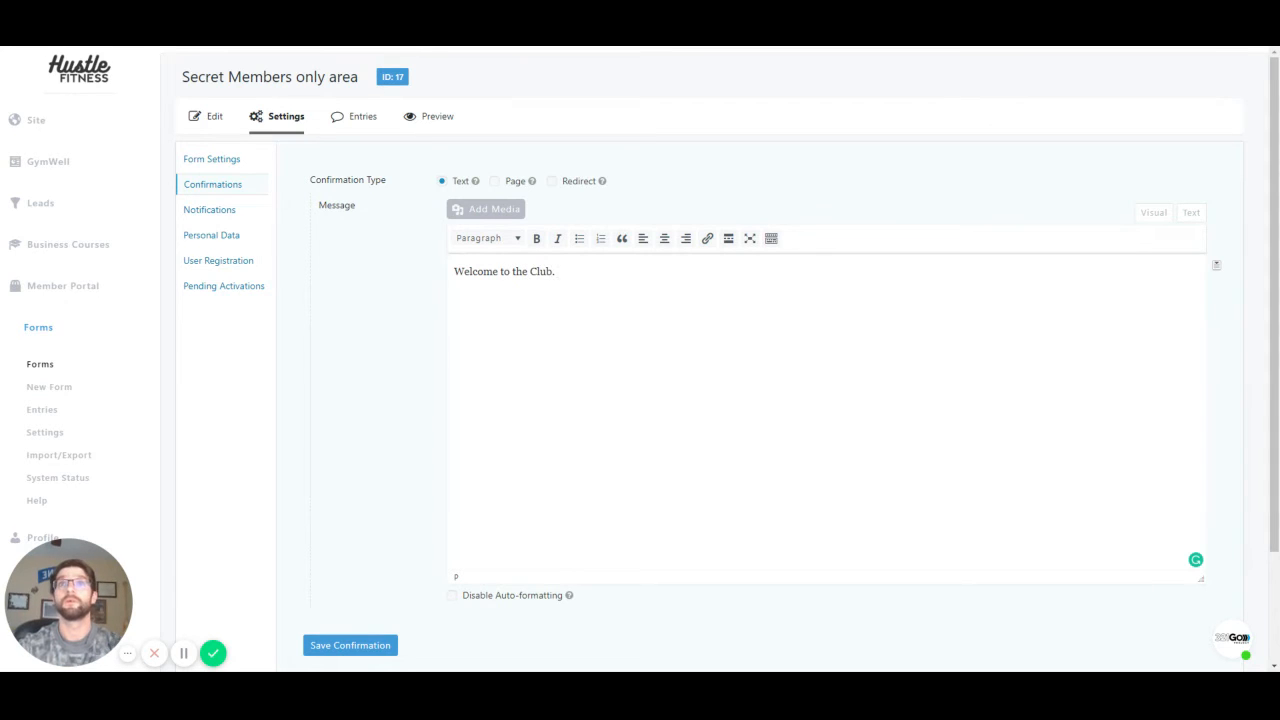
pyautogui.write('MEMBERS ONLY!')
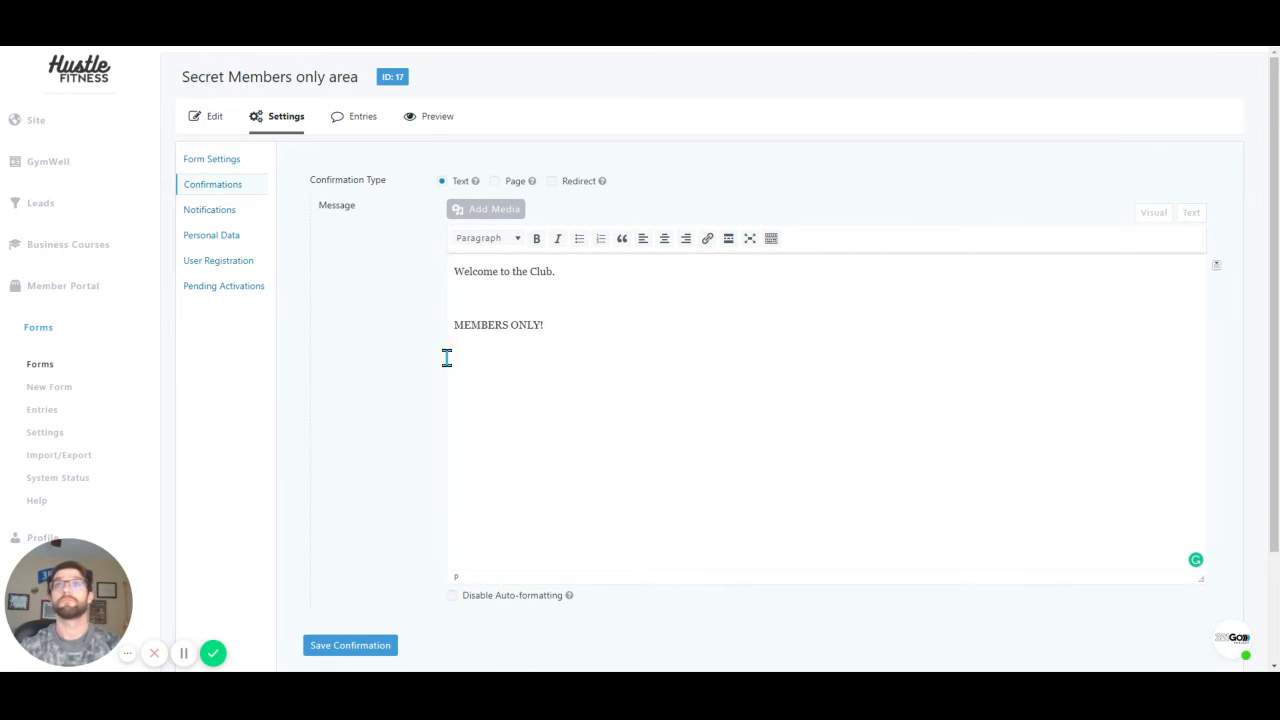
pyautogui.click(366, 644)
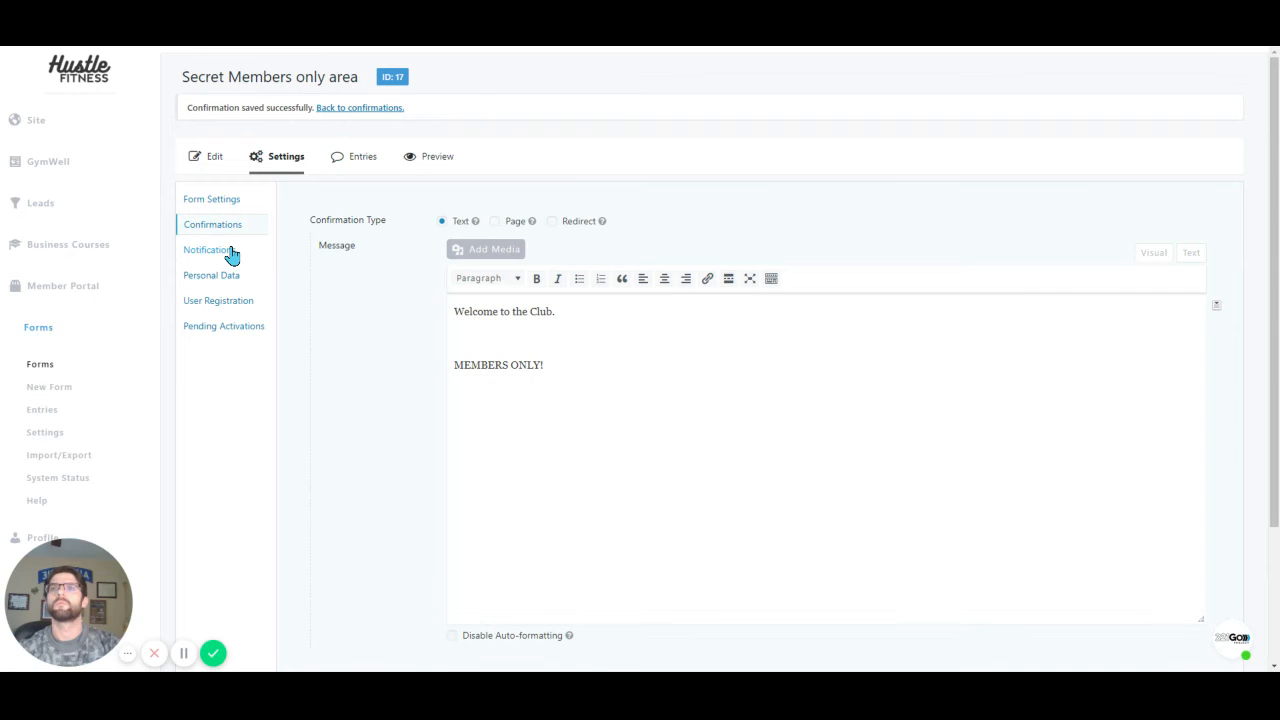
# - Review the form's Admin Notification with {admin_email} as recipient and {all_fields} as message, and save the notification
pyautogui.click(229, 252)
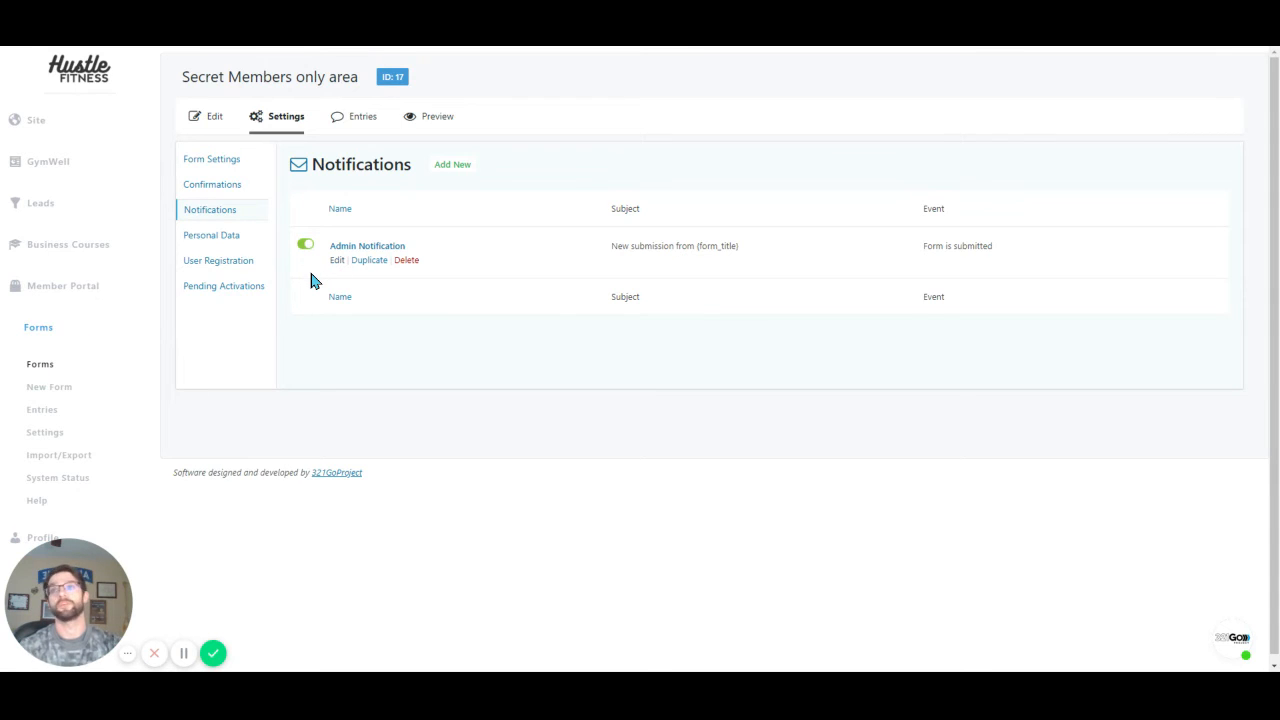
pyautogui.click(336, 261)
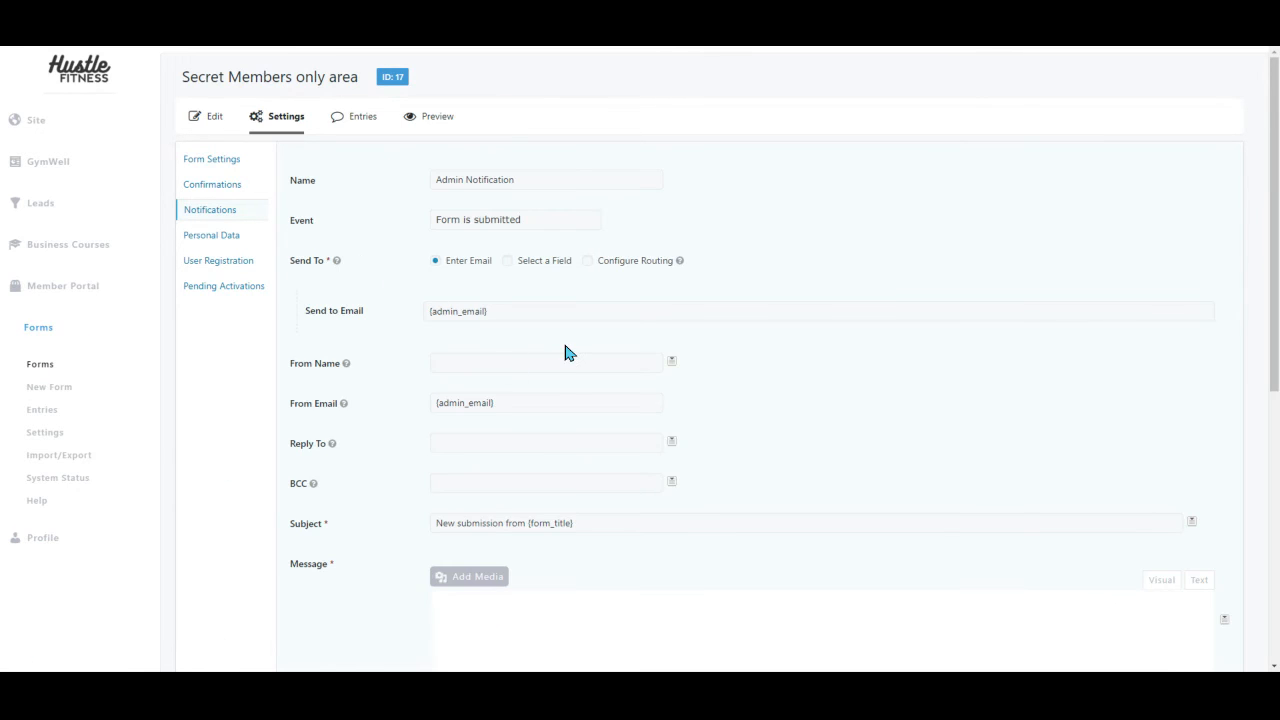
pyautogui.click(543, 308)
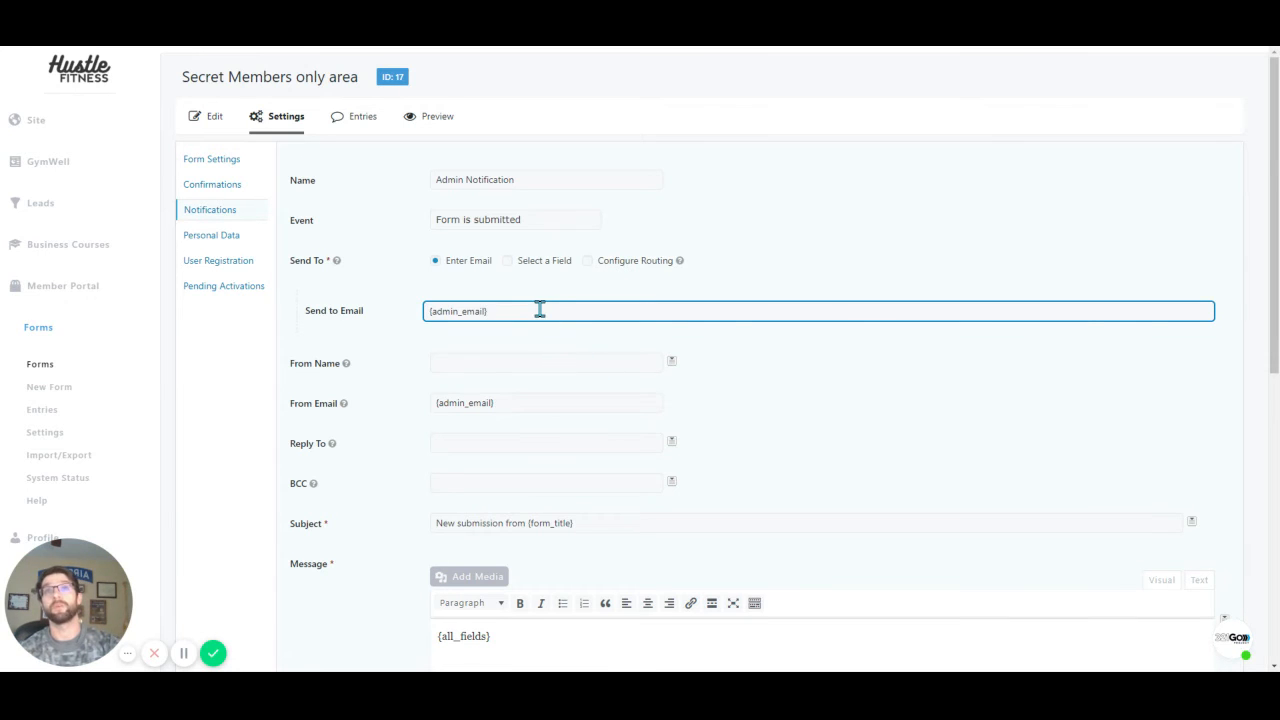
pyautogui.scroll(-1, 595, 325)
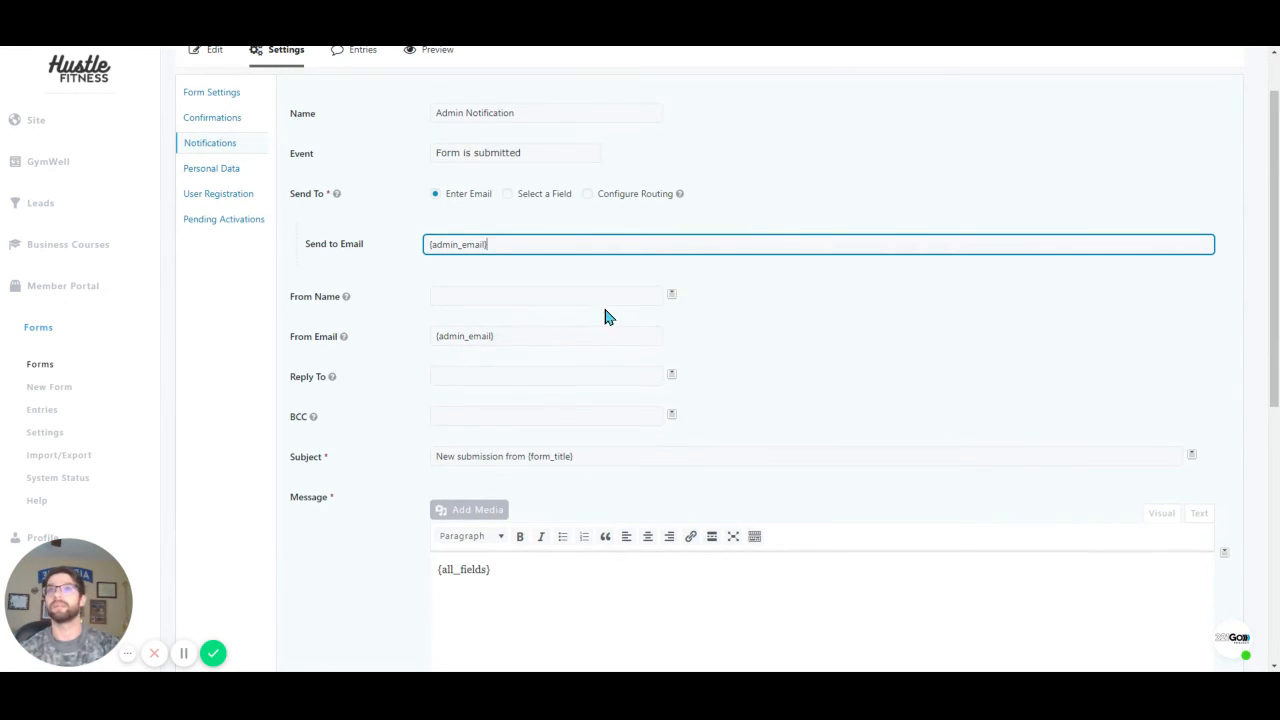
pyautogui.scroll(-3, 565, 290)
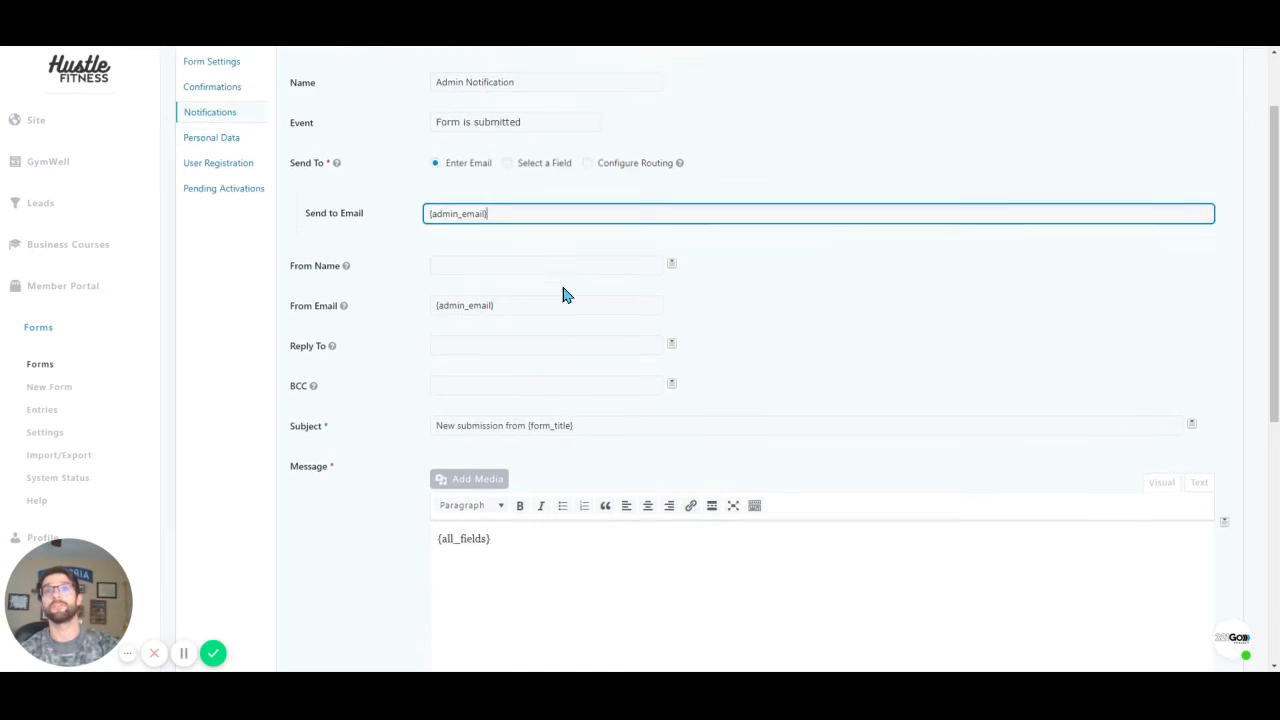
pyautogui.tripleClick(509, 364)
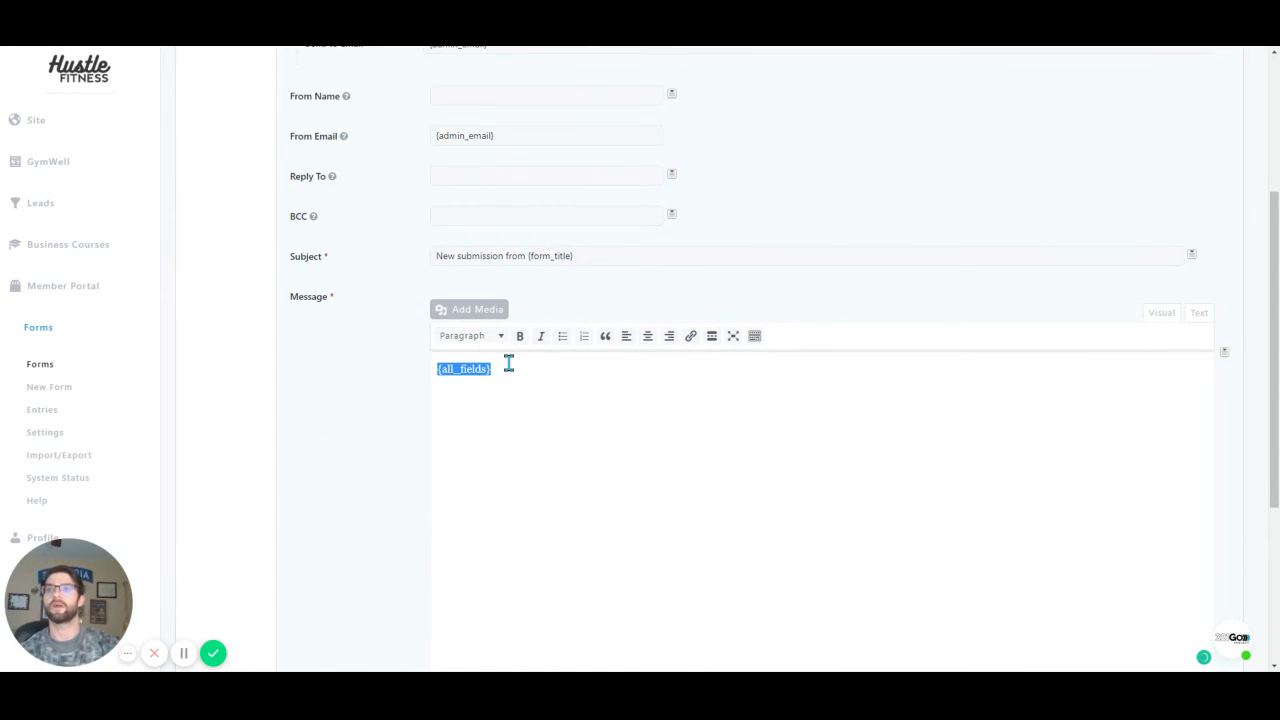
pyautogui.click(509, 363)
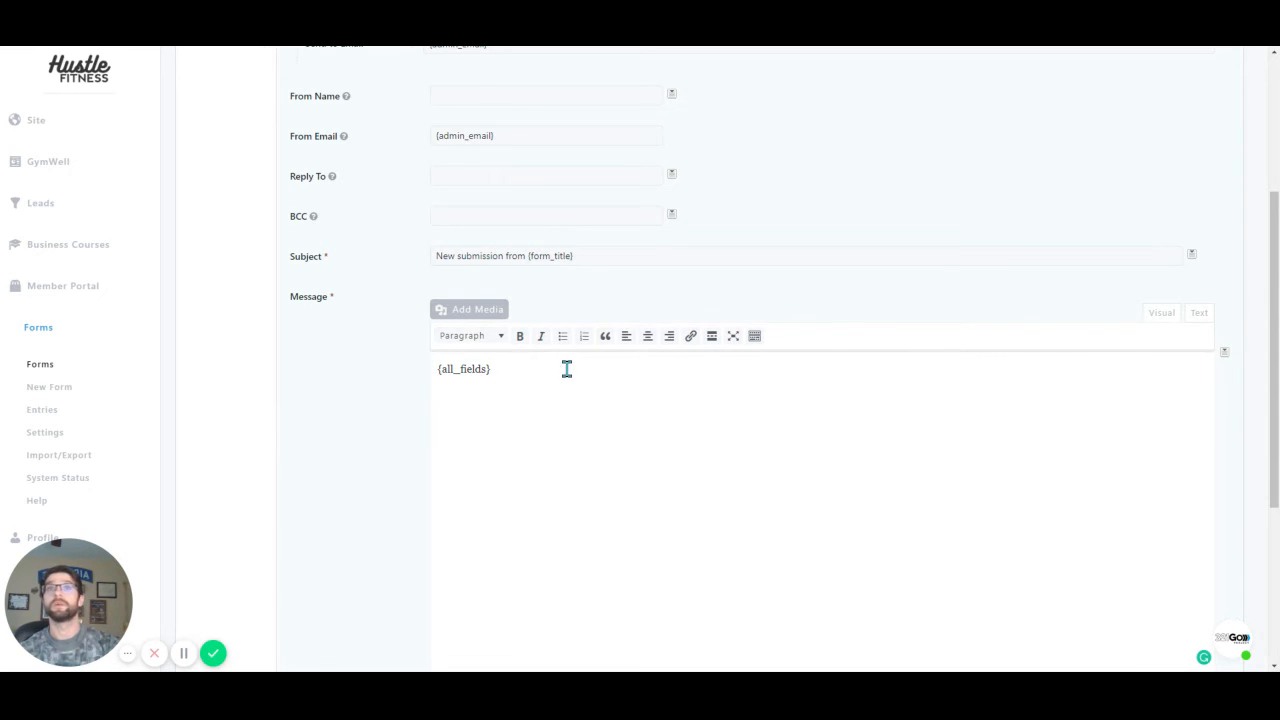
pyautogui.scroll(-1, 561, 359)
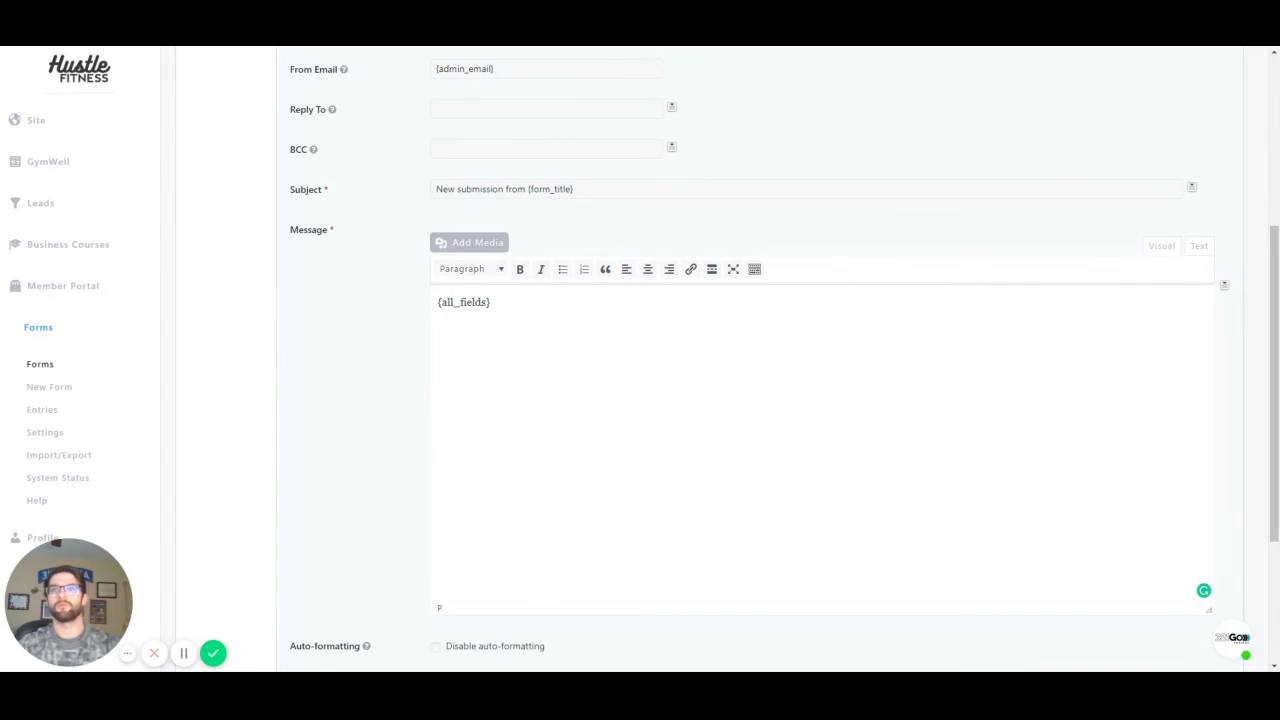
pyautogui.scroll(-2, 620, 291)
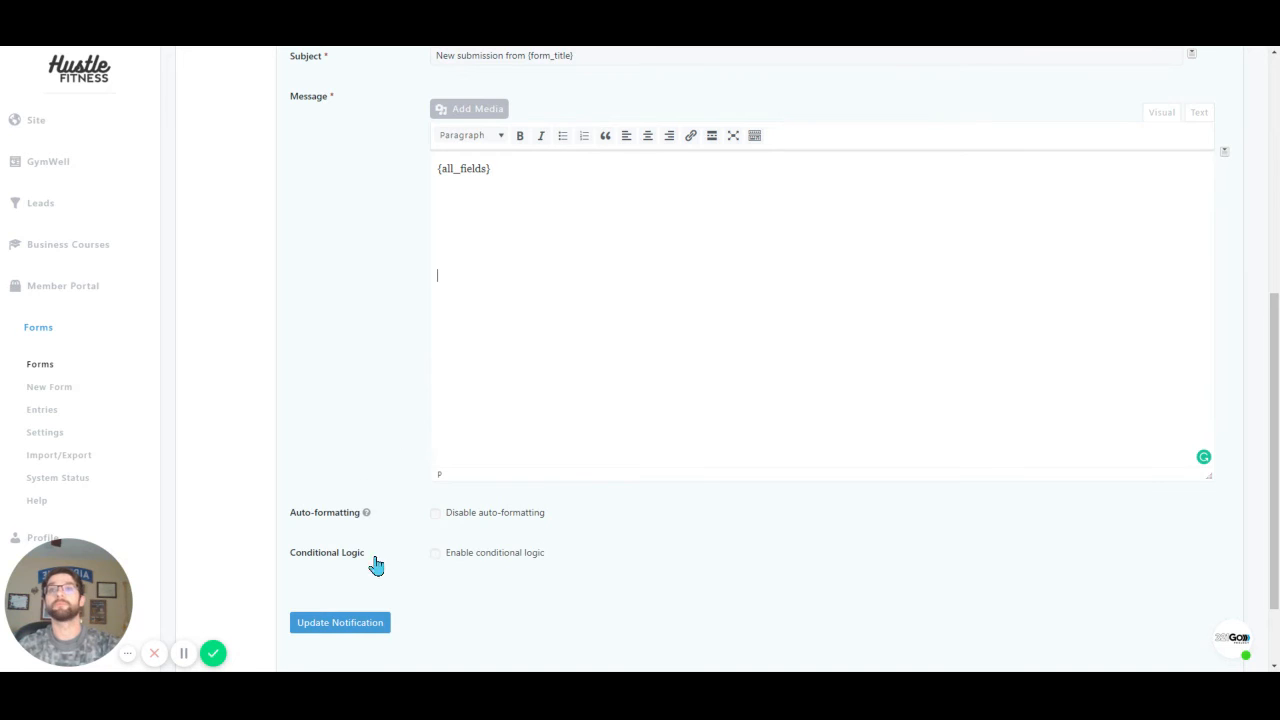
pyautogui.click(352, 622)
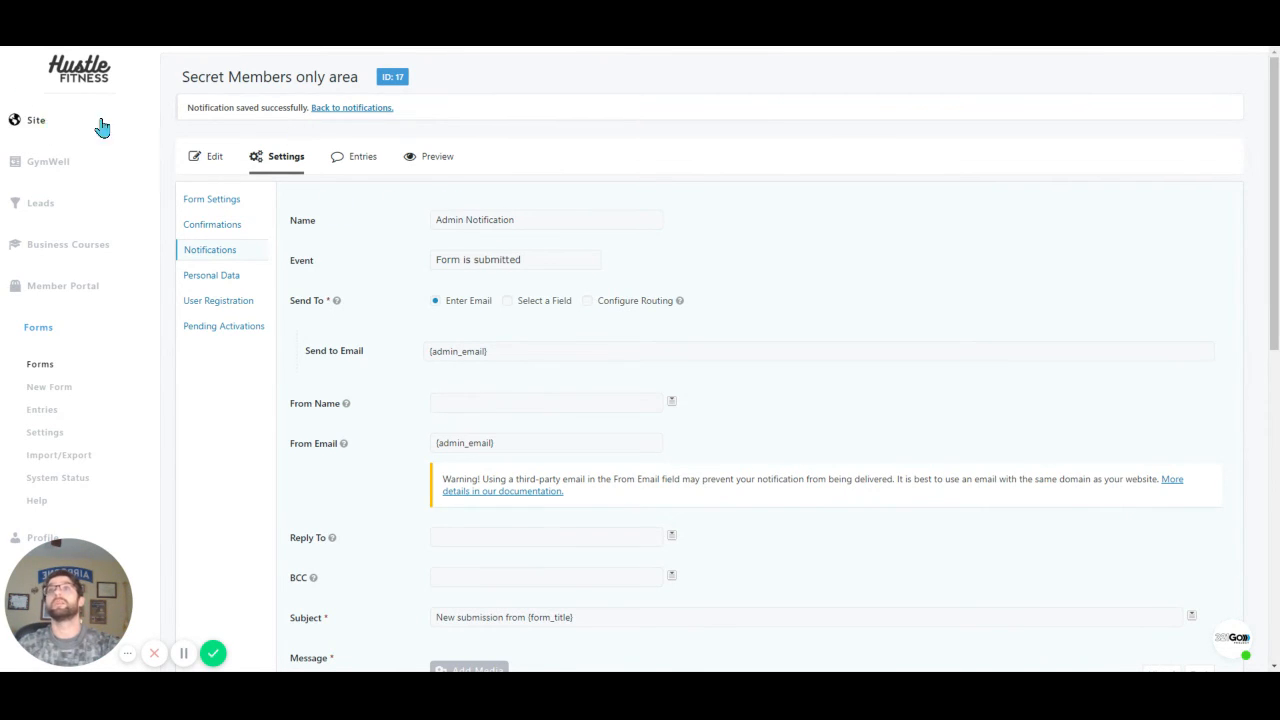
# - Examine the entries, views and conversion rates in the forms list, check the Secret Members only area form's ID, and open that form for editing
pyautogui.moveTo(46, 331)
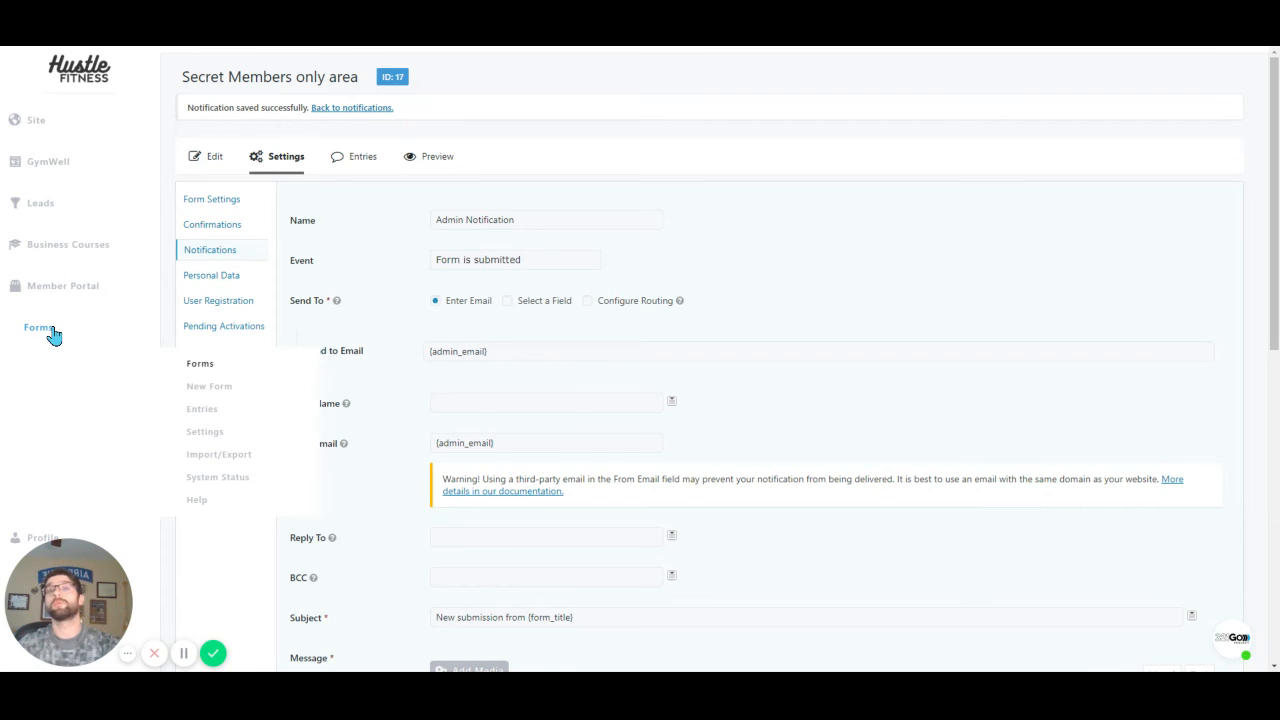
pyautogui.click(52, 331)
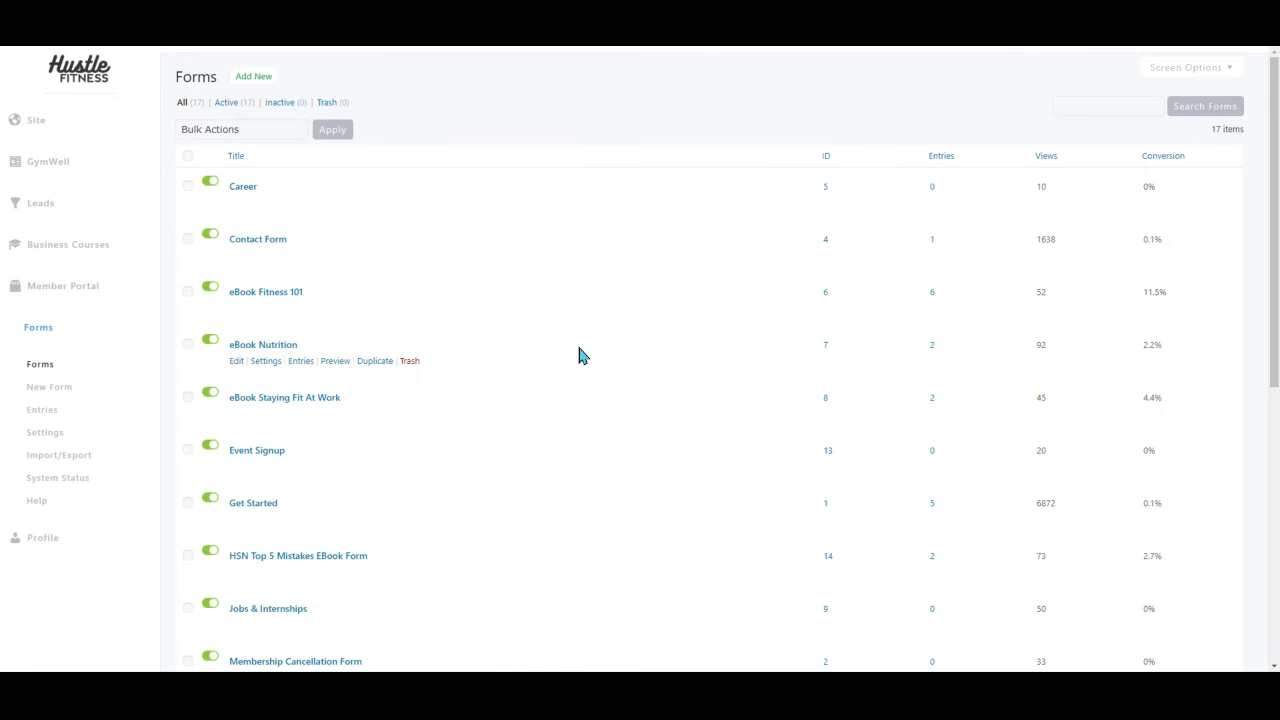
pyautogui.scroll(-5, 563, 346)
pyautogui.scroll(-1, 550, 347)
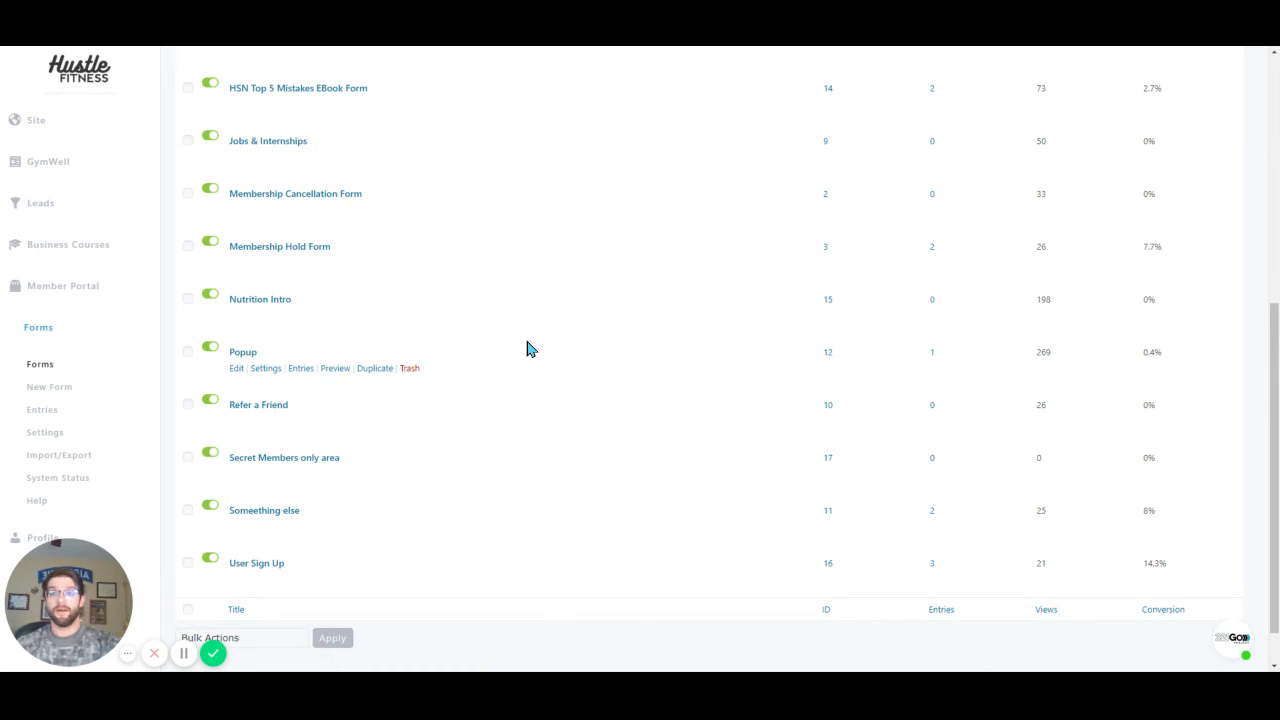
pyautogui.scroll(-2, 528, 349)
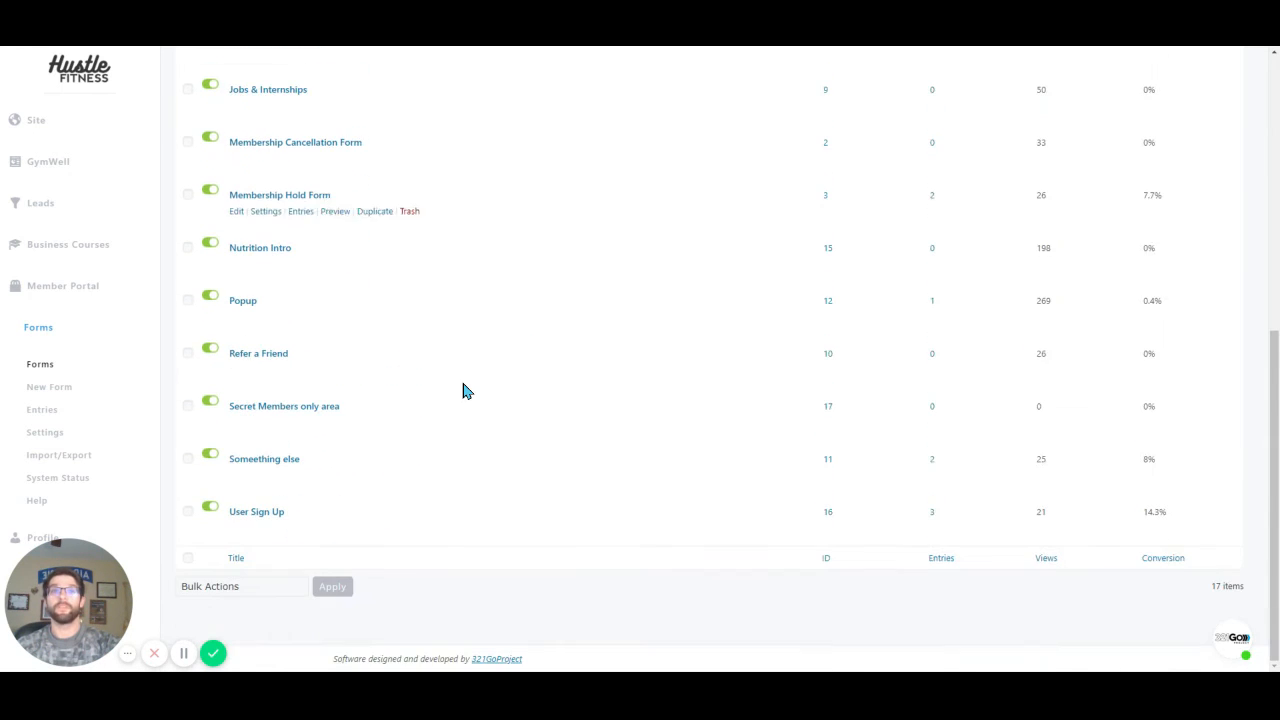
pyautogui.scroll(5, 853, 527)
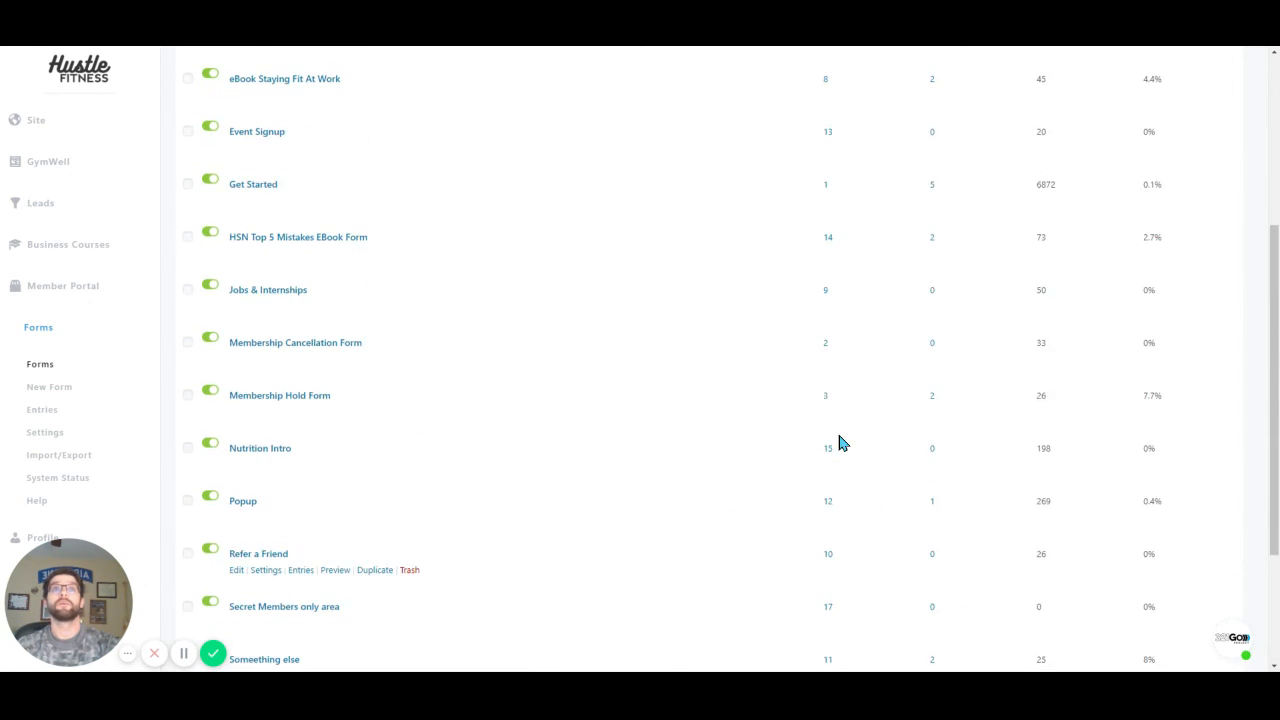
pyautogui.scroll(-5, 845, 441)
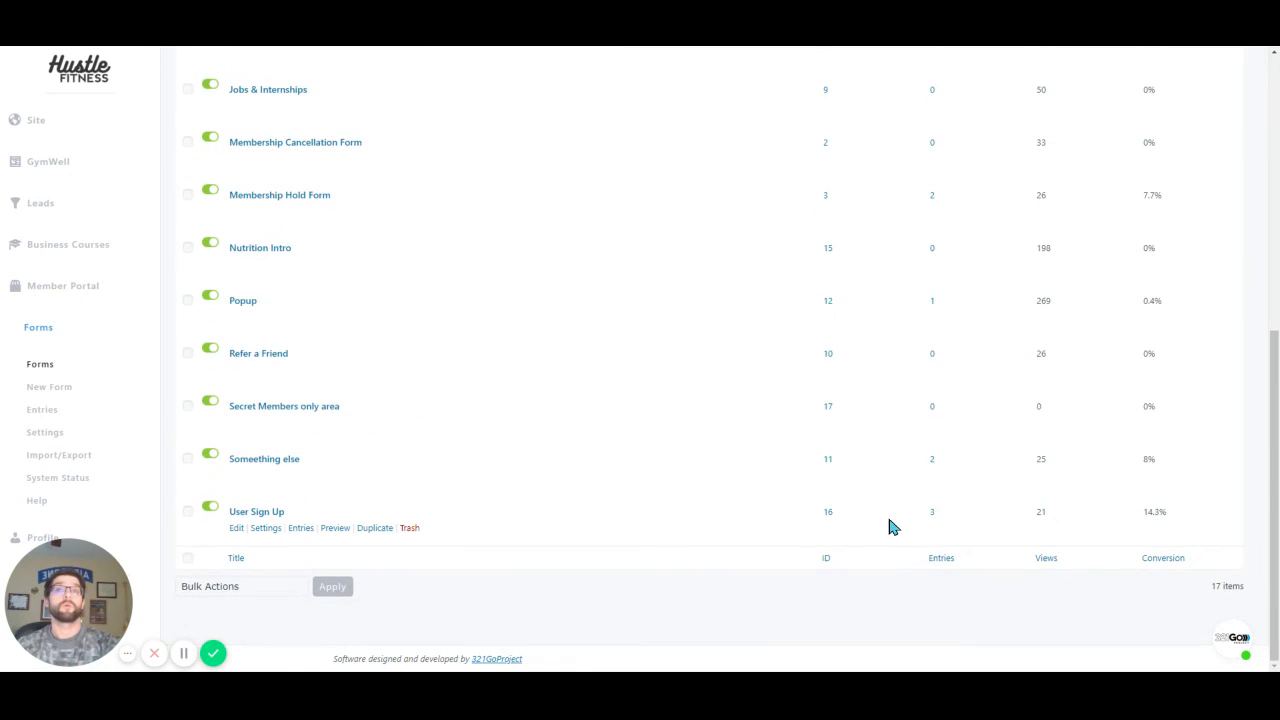
pyautogui.scroll(5, 1136, 447)
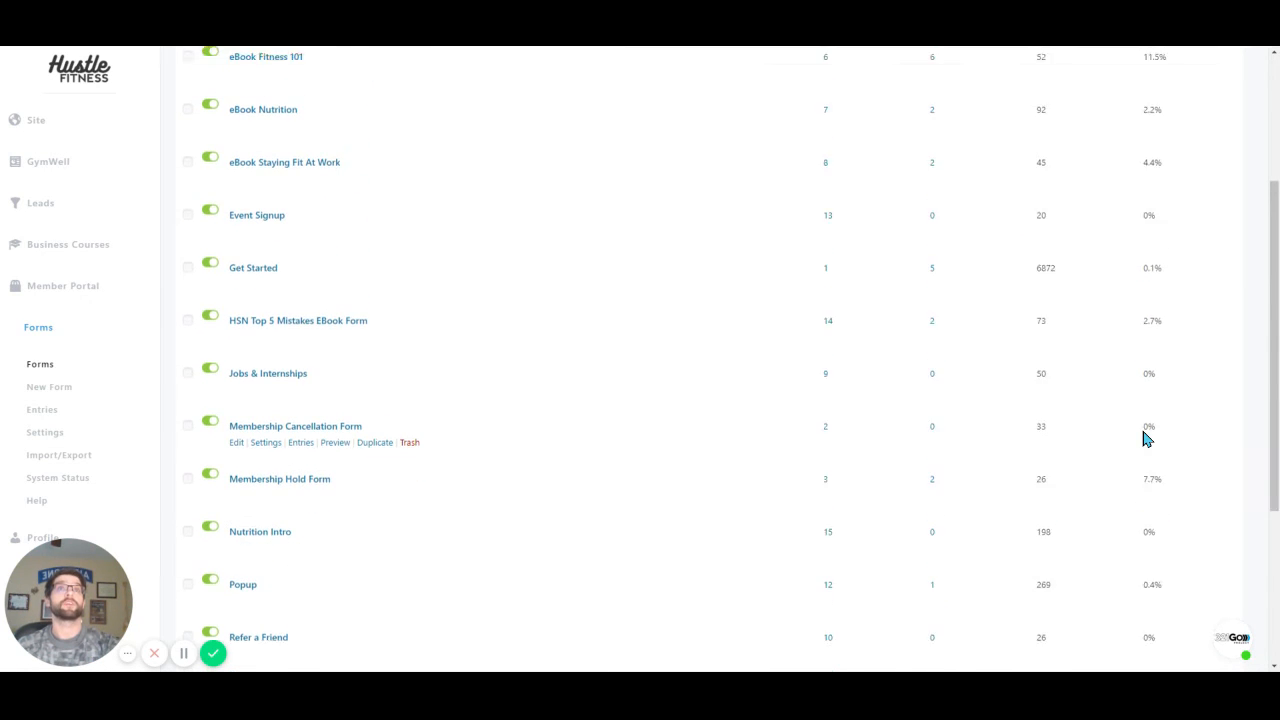
pyautogui.scroll(1, 1146, 440)
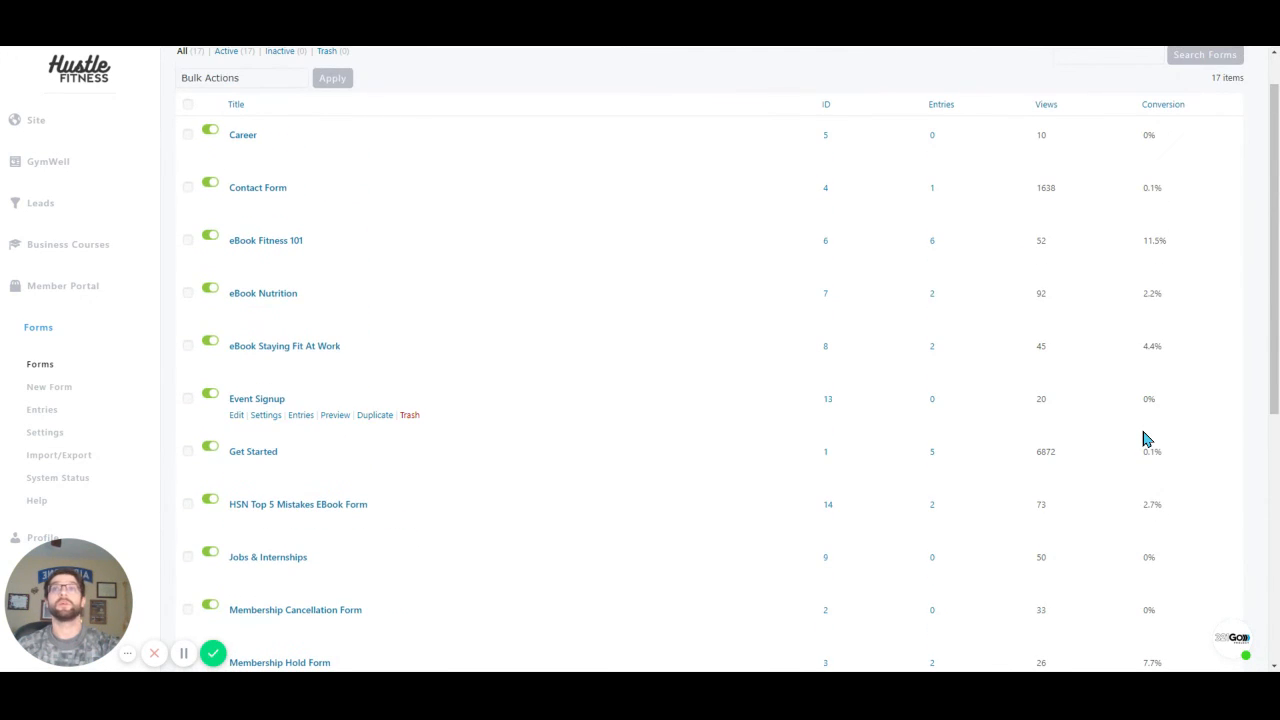
pyautogui.scroll(-1, 1146, 440)
pyautogui.scroll(-4, 1146, 440)
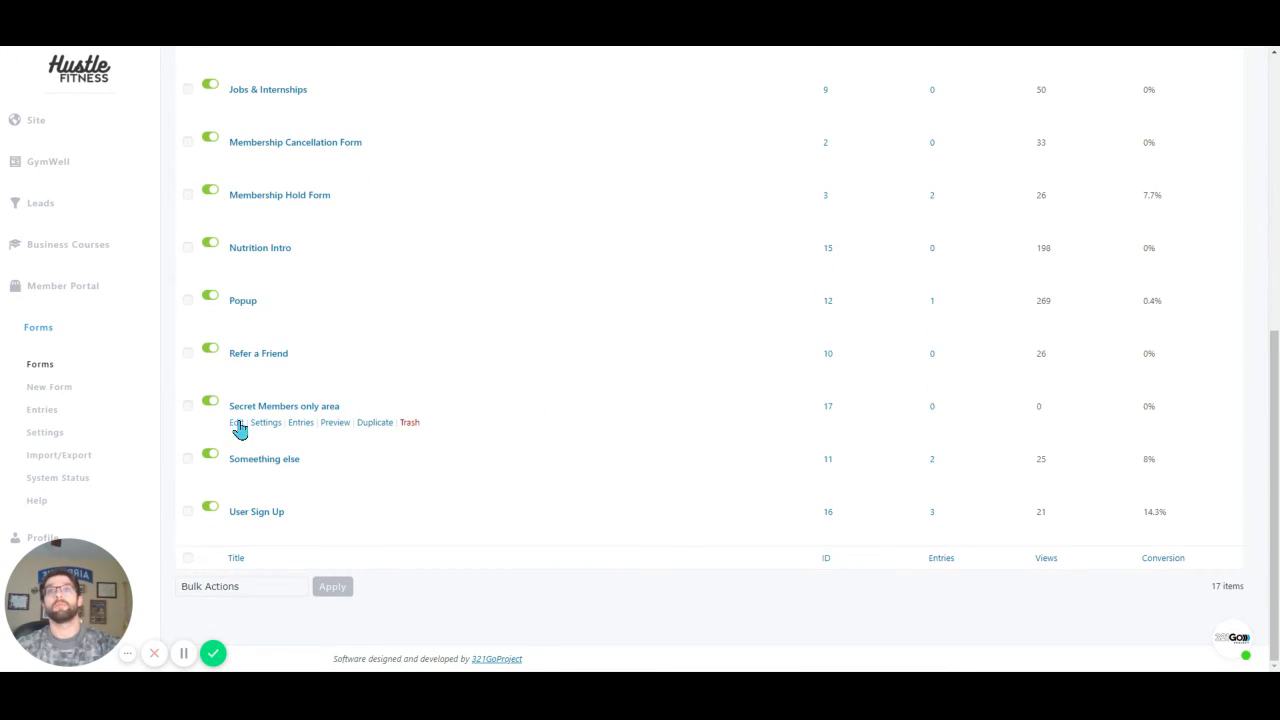
pyautogui.moveTo(840, 414); pyautogui.dragTo(820, 414)
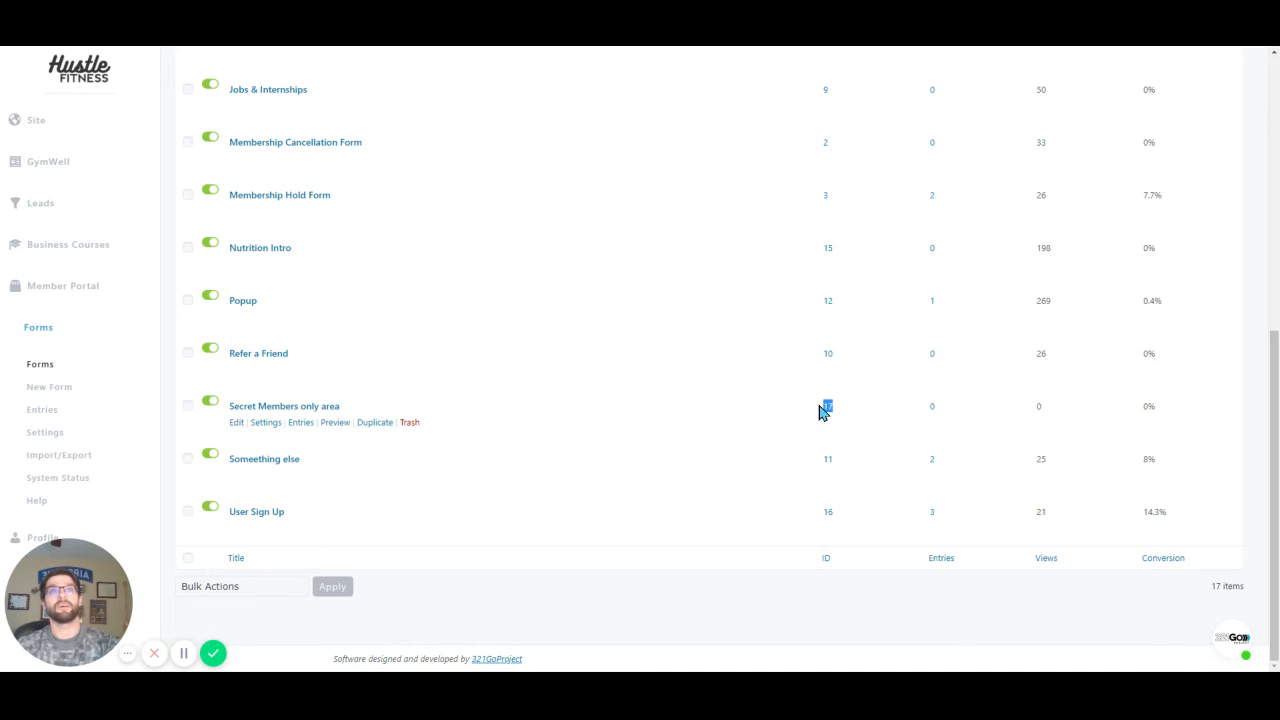
pyautogui.click(543, 411)
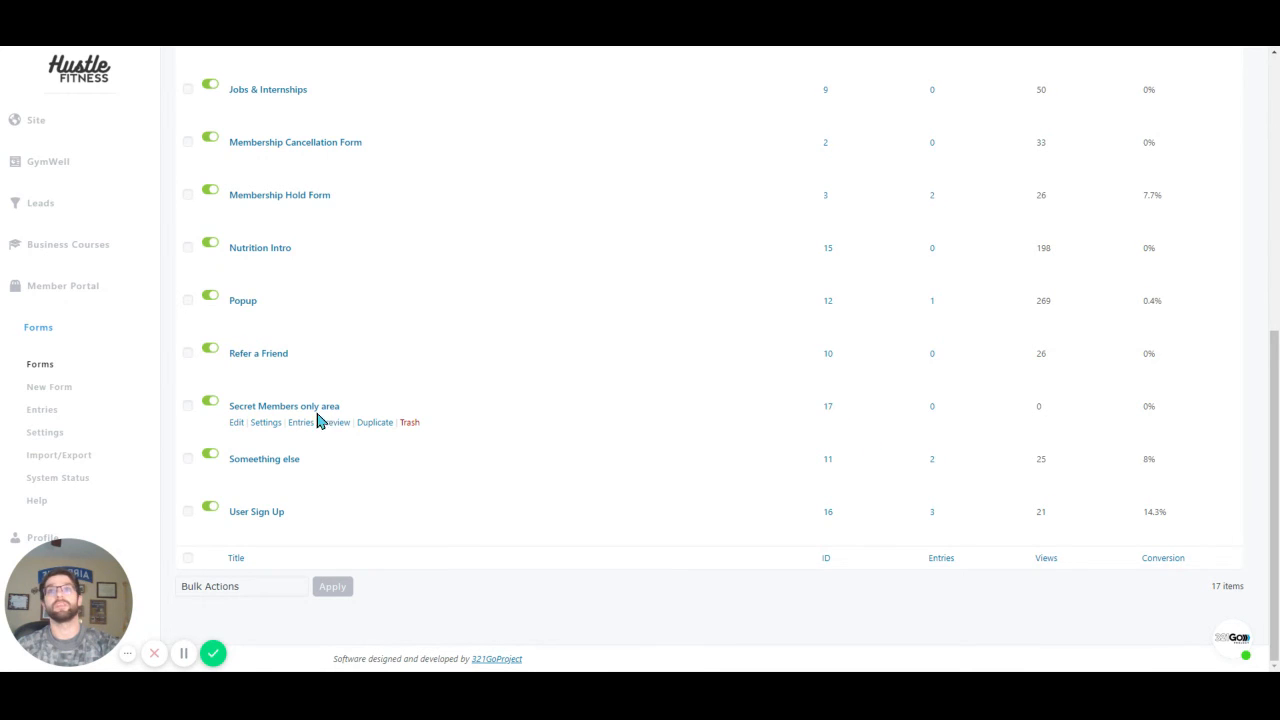
pyautogui.click(236, 422)
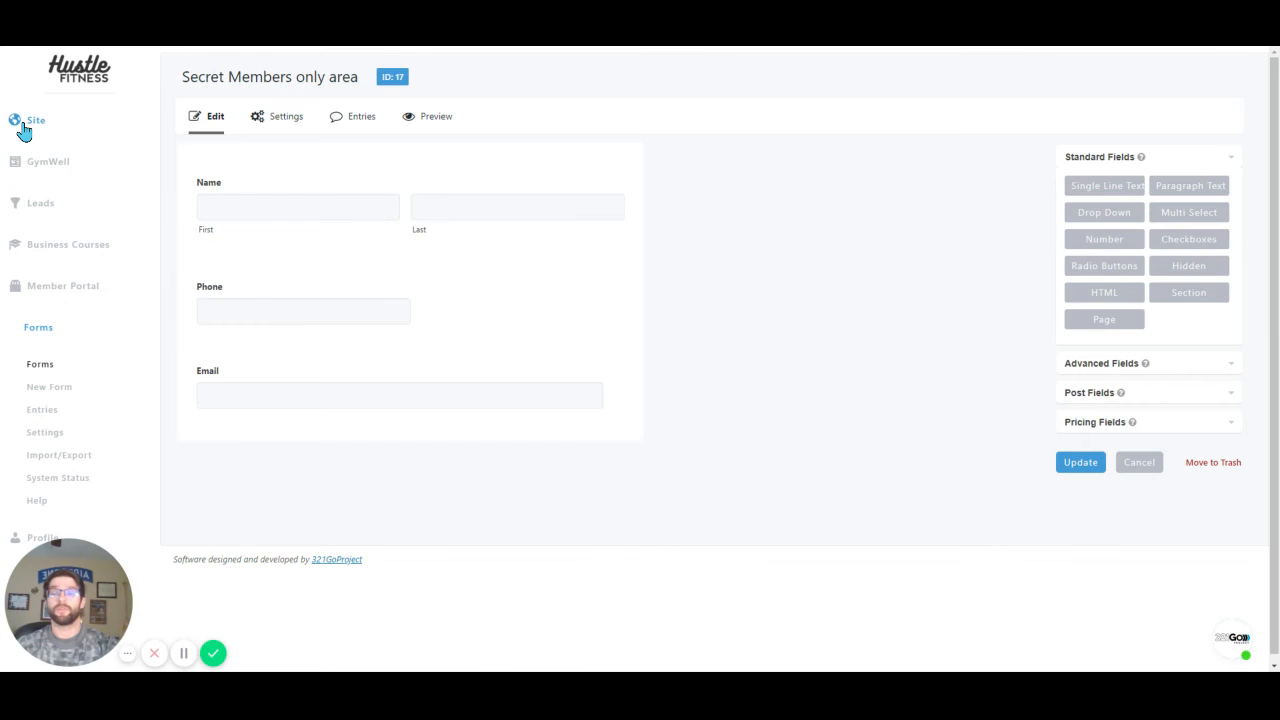
# - Open the current home page, Online At Home Workouts, for editing and add a new Lead Optin / Call to Action block
pyautogui.click(24, 130)
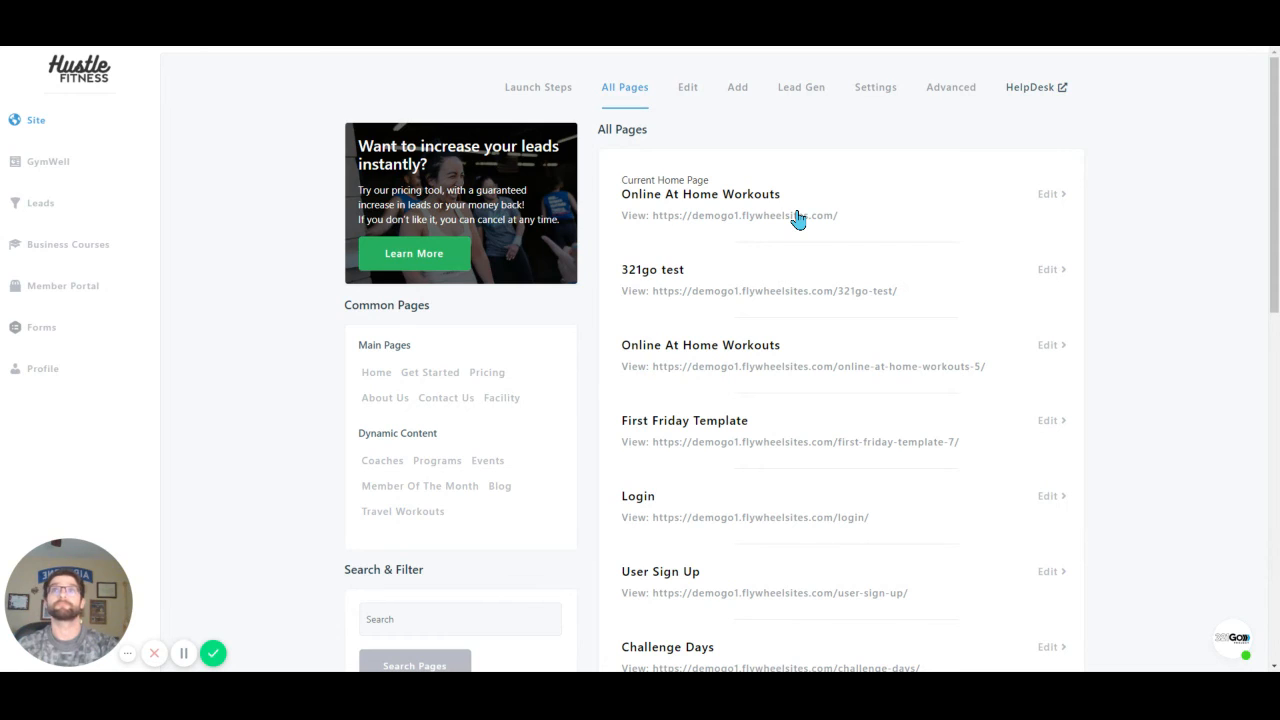
pyautogui.click(1050, 196)
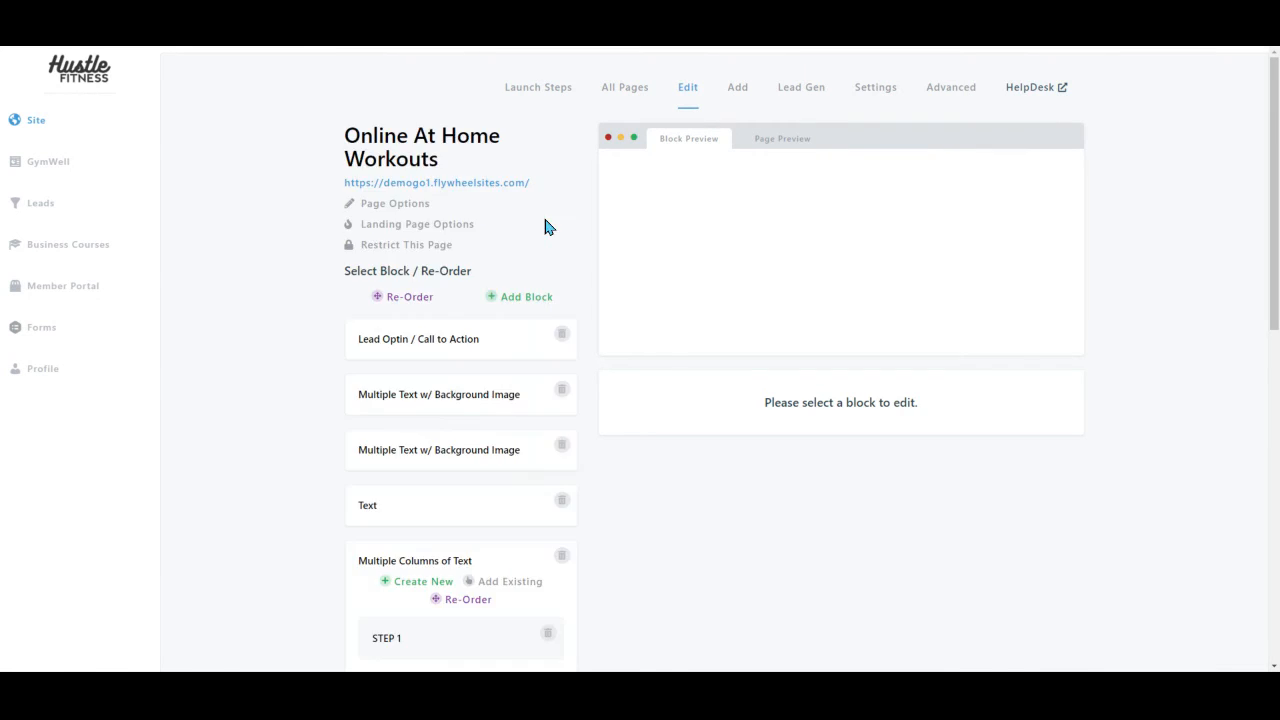
pyautogui.click(532, 299)
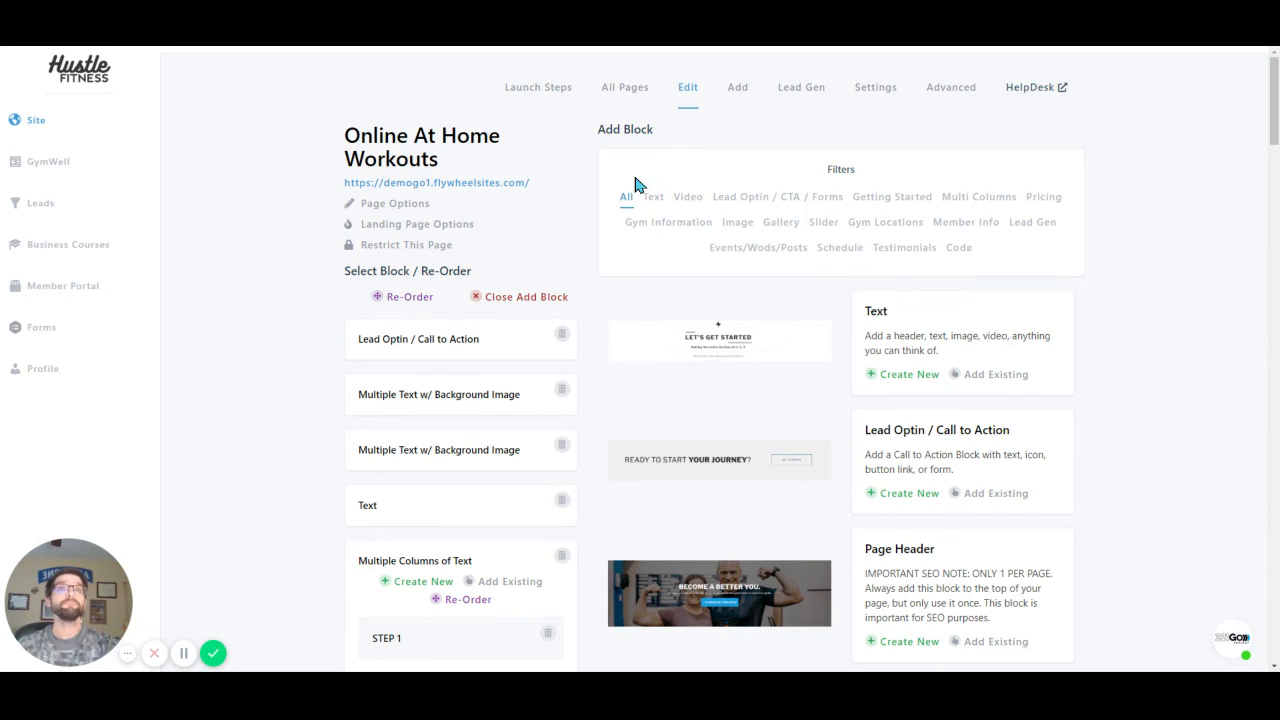
pyautogui.click(902, 494)
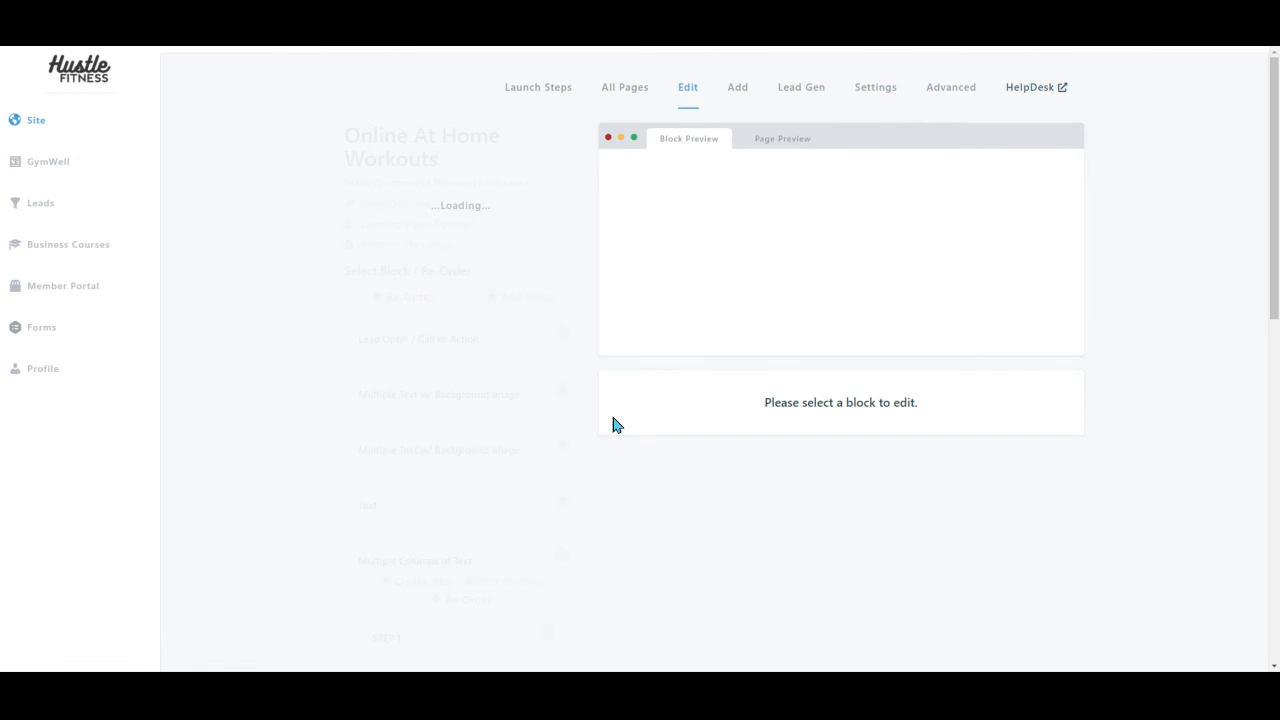
# - Set the new block's call to action type to Gravity Form with the Secret Members Only Area form, and save the block
pyautogui.scroll(-1, 711, 349)
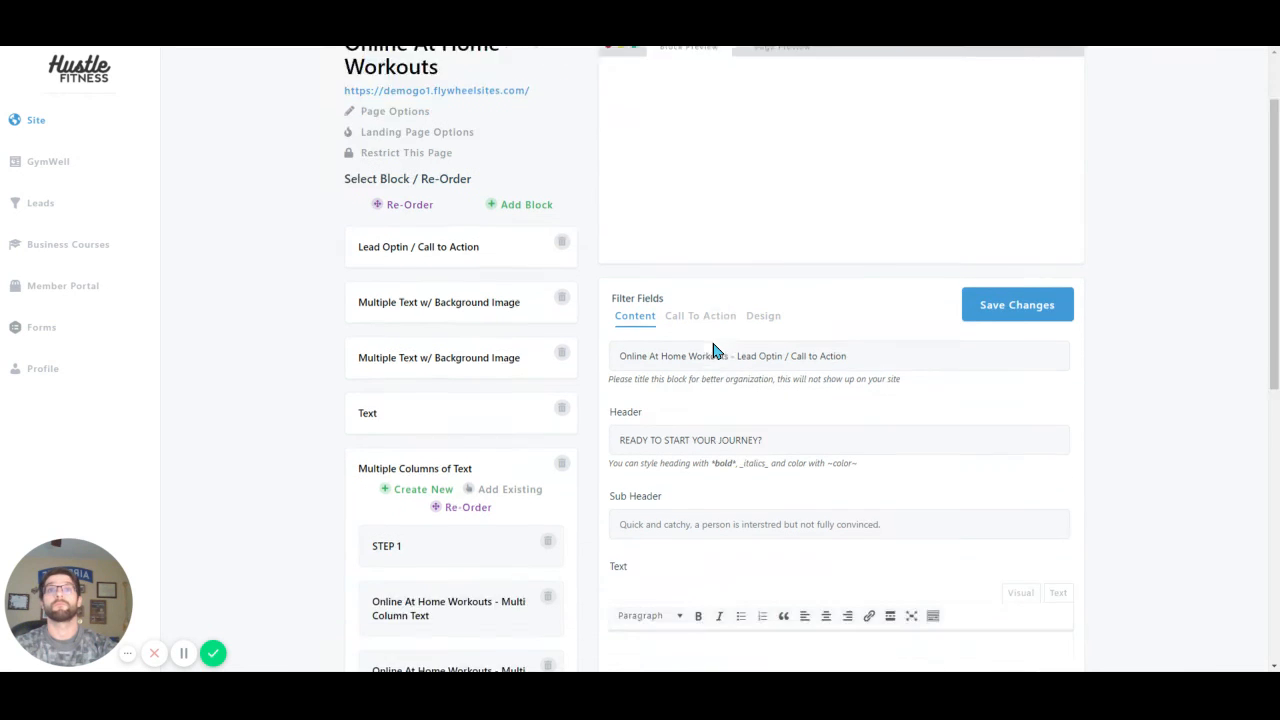
pyautogui.scroll(-1, 713, 350)
pyautogui.scroll(-4, 713, 350)
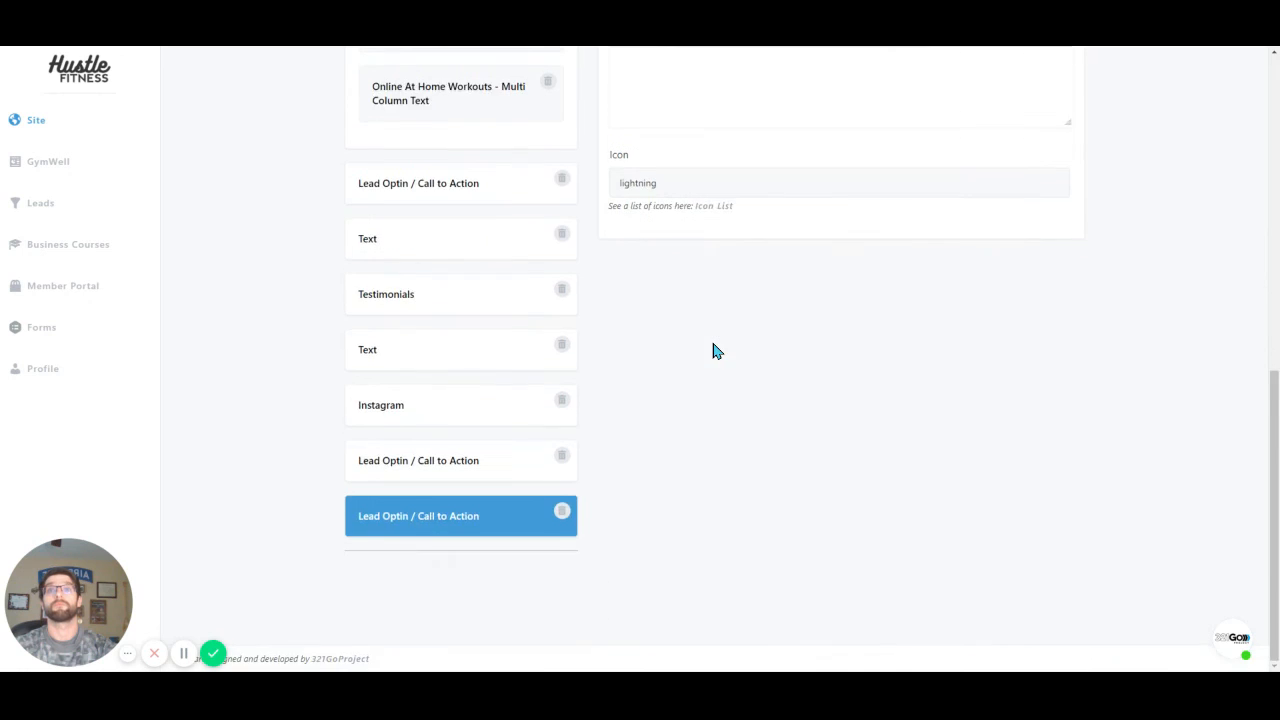
pyautogui.scroll(4, 713, 350)
pyautogui.click(777, 477)
pyautogui.scroll(1, 788, 388)
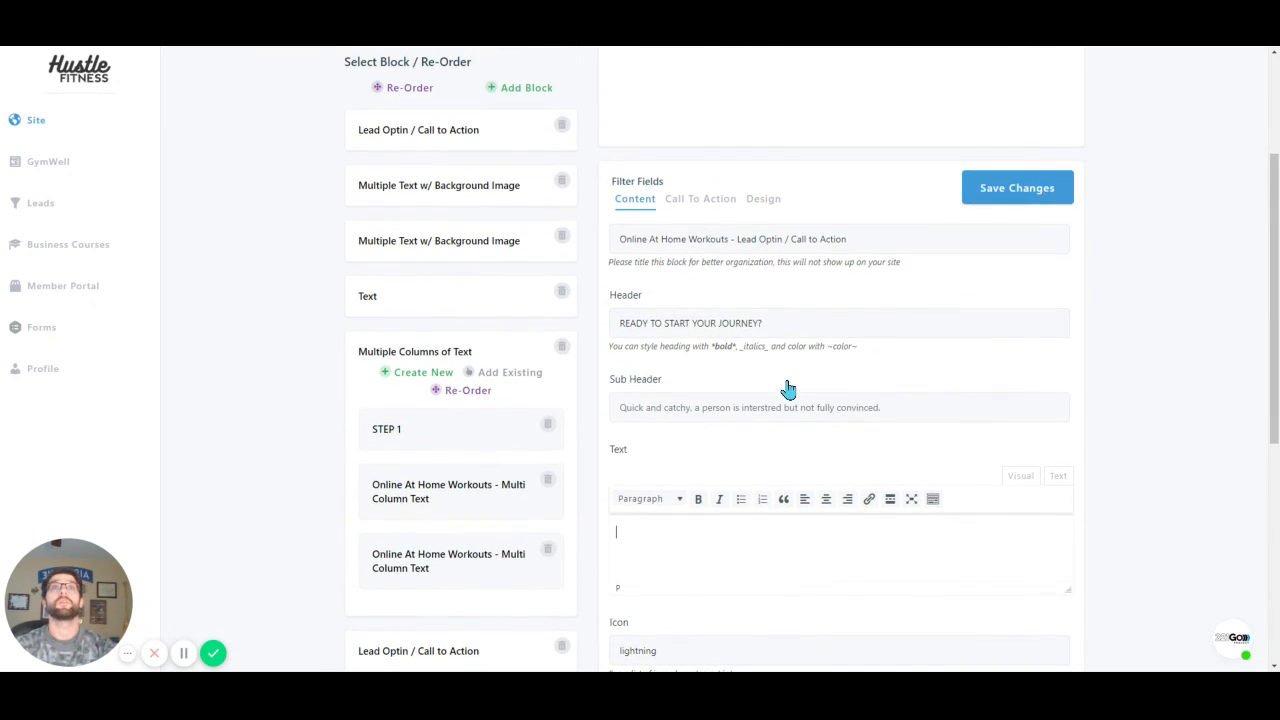
pyautogui.click(725, 204)
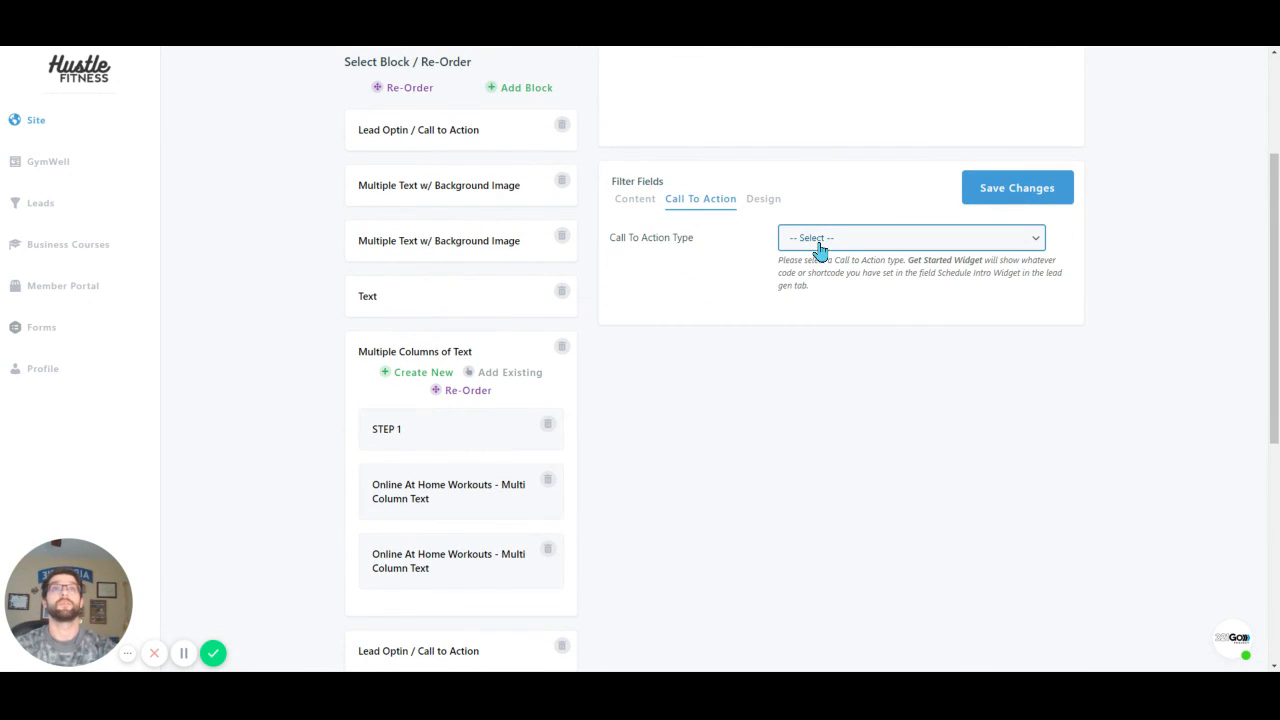
pyautogui.click(880, 331)
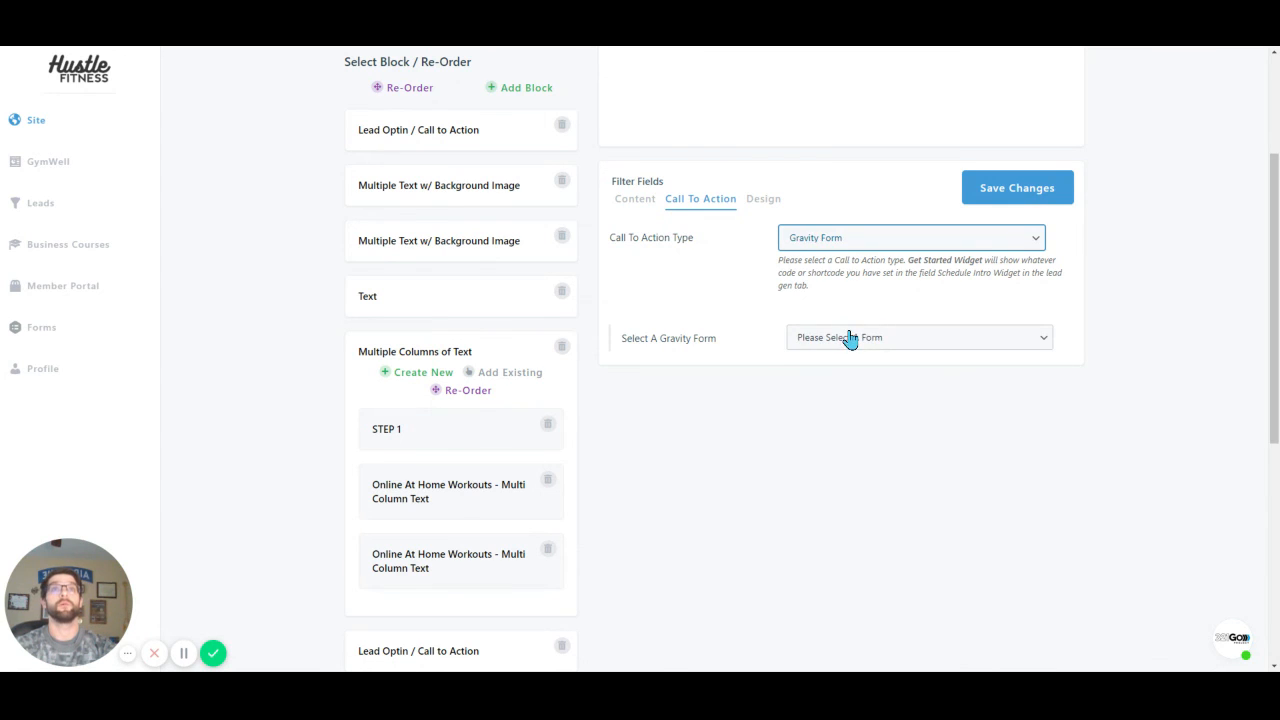
pyautogui.click(850, 337)
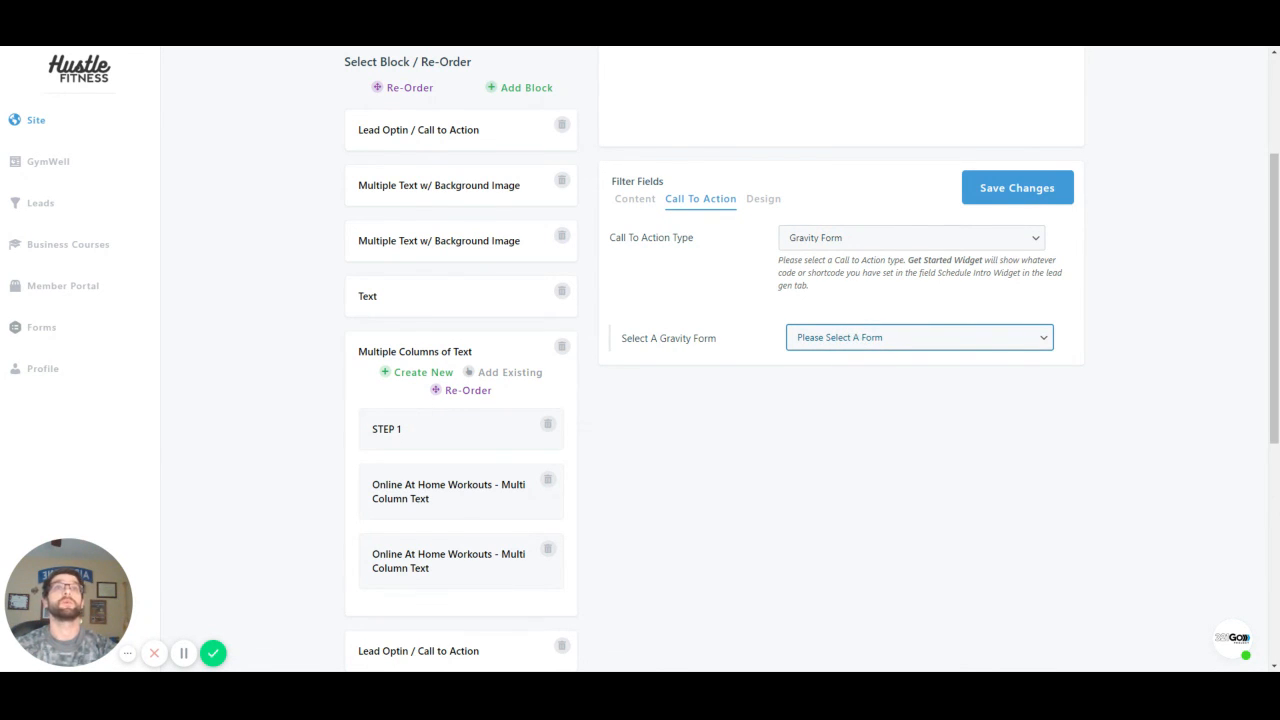
pyautogui.click(906, 397)
pyautogui.click(909, 397)
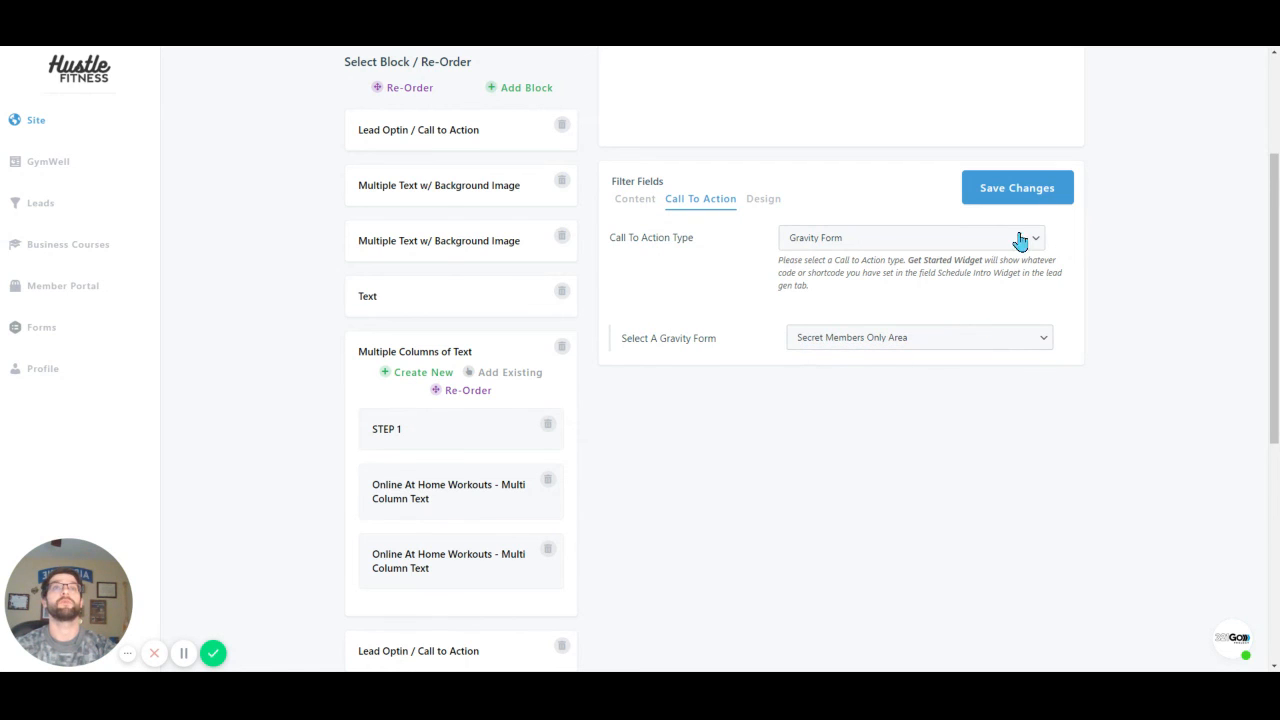
pyautogui.click(1025, 187)
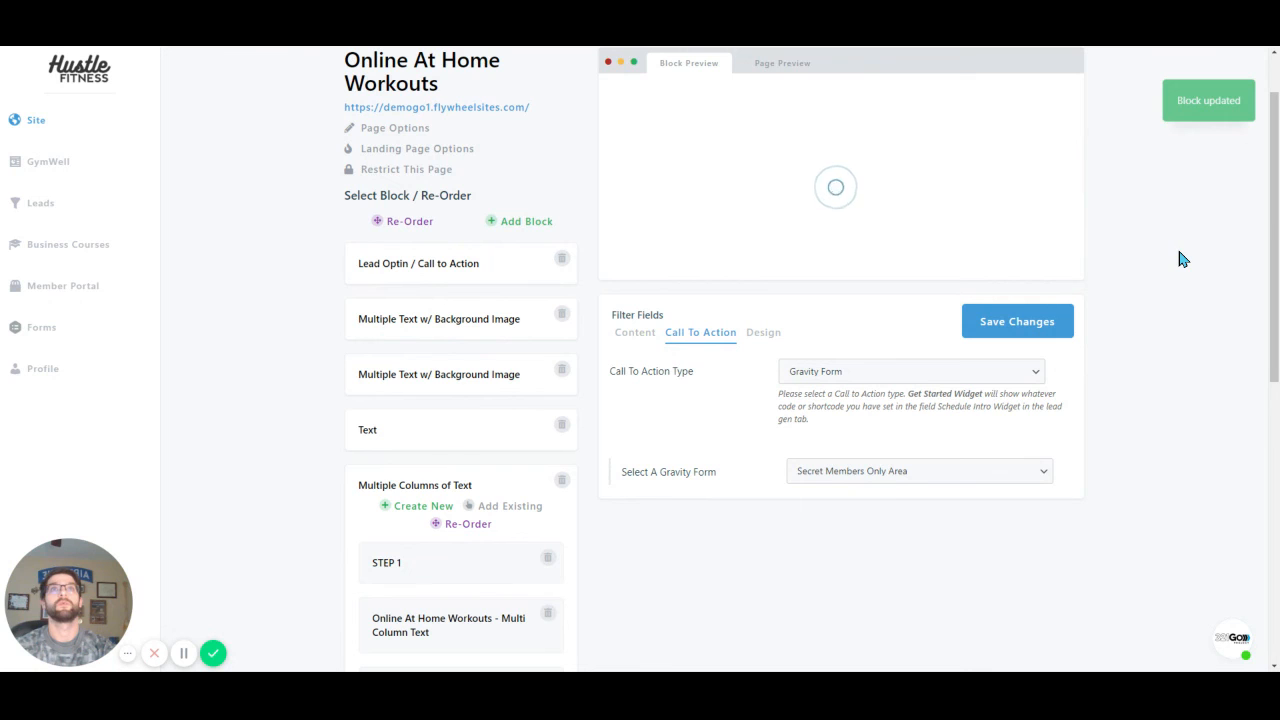
# - Reload the full page preview and check the registration form in the new block near the end of the page
pyautogui.scroll(2, 802, 164)
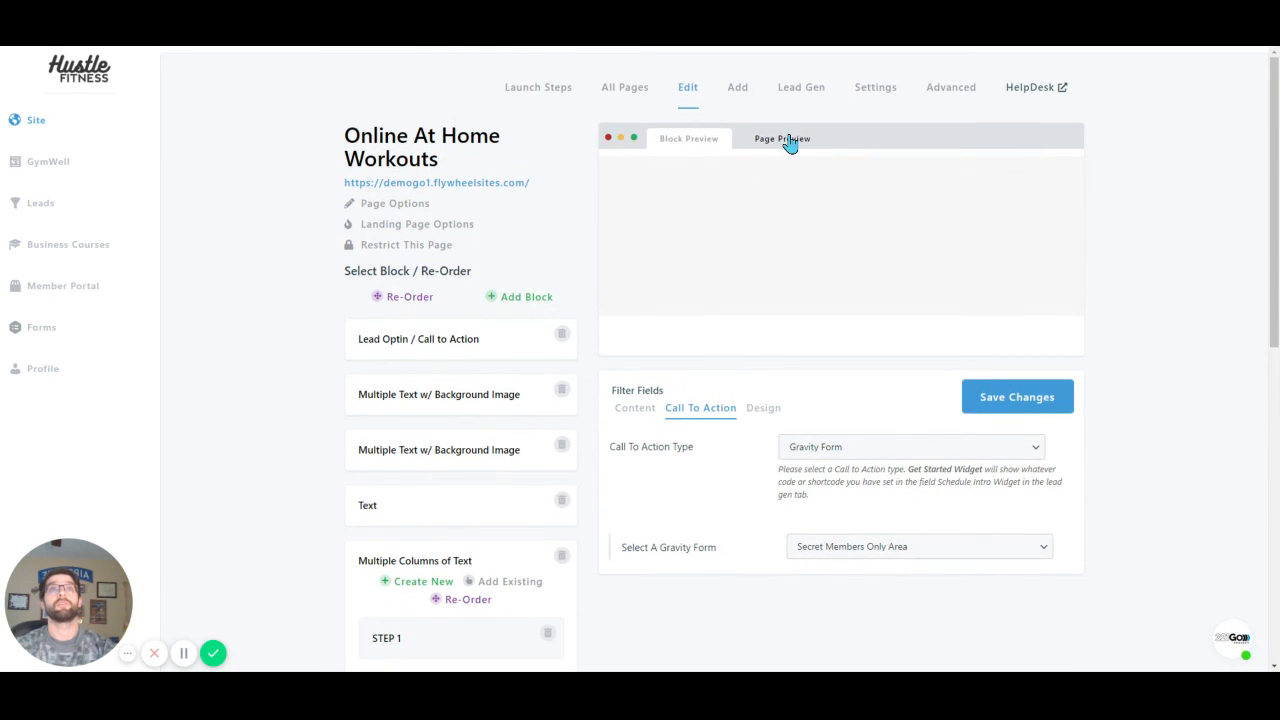
pyautogui.click(785, 139)
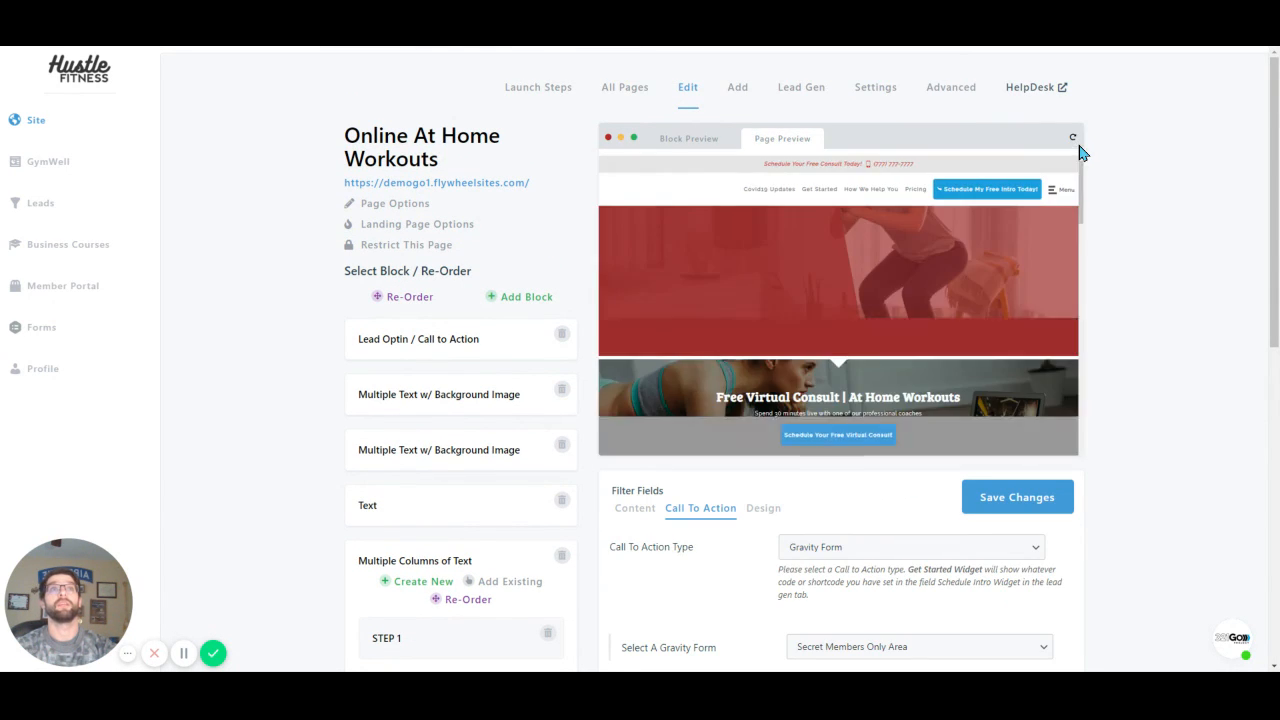
pyautogui.click(1073, 139)
pyautogui.scroll(-5, 893, 233)
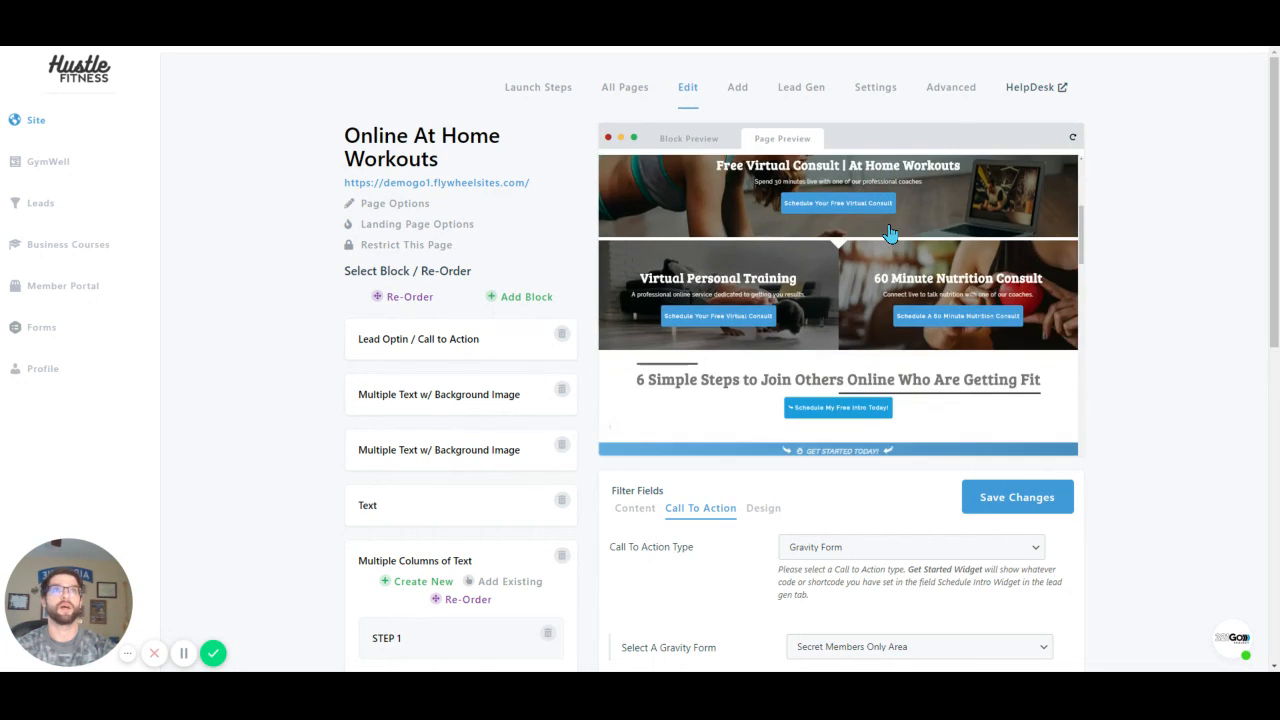
pyautogui.scroll(-10, 890, 228)
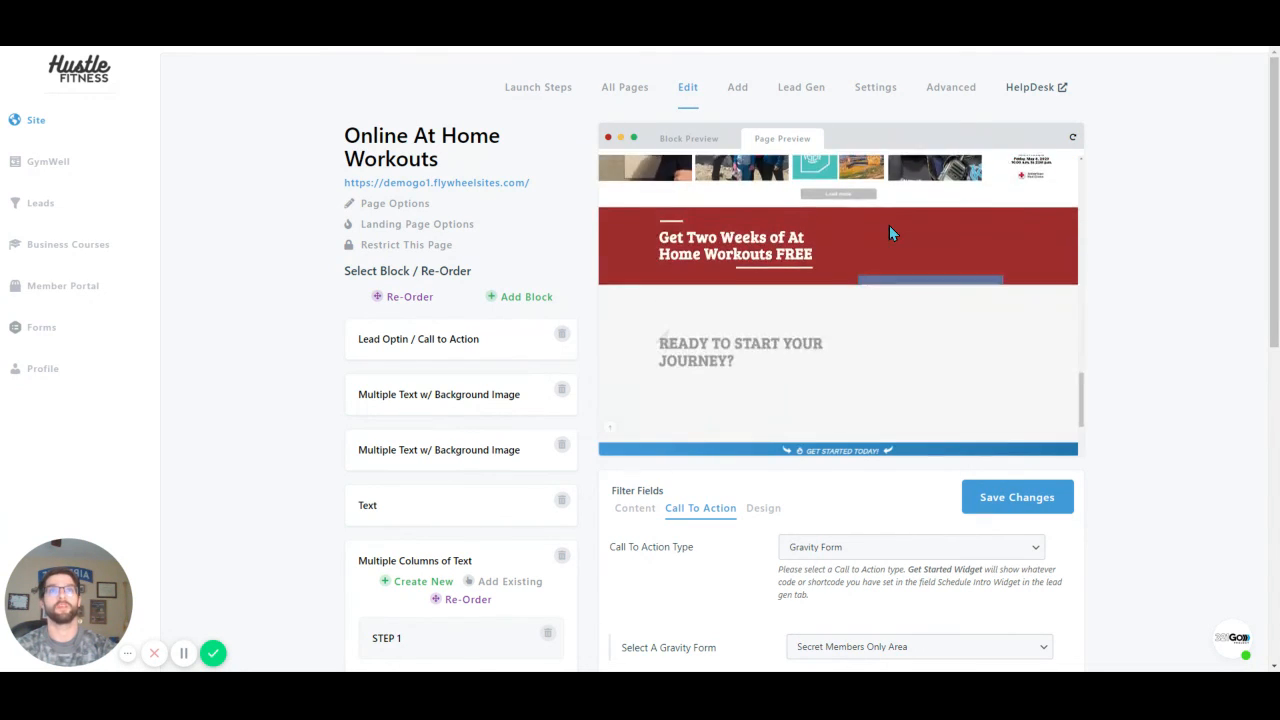
pyautogui.scroll(1, 886, 225)
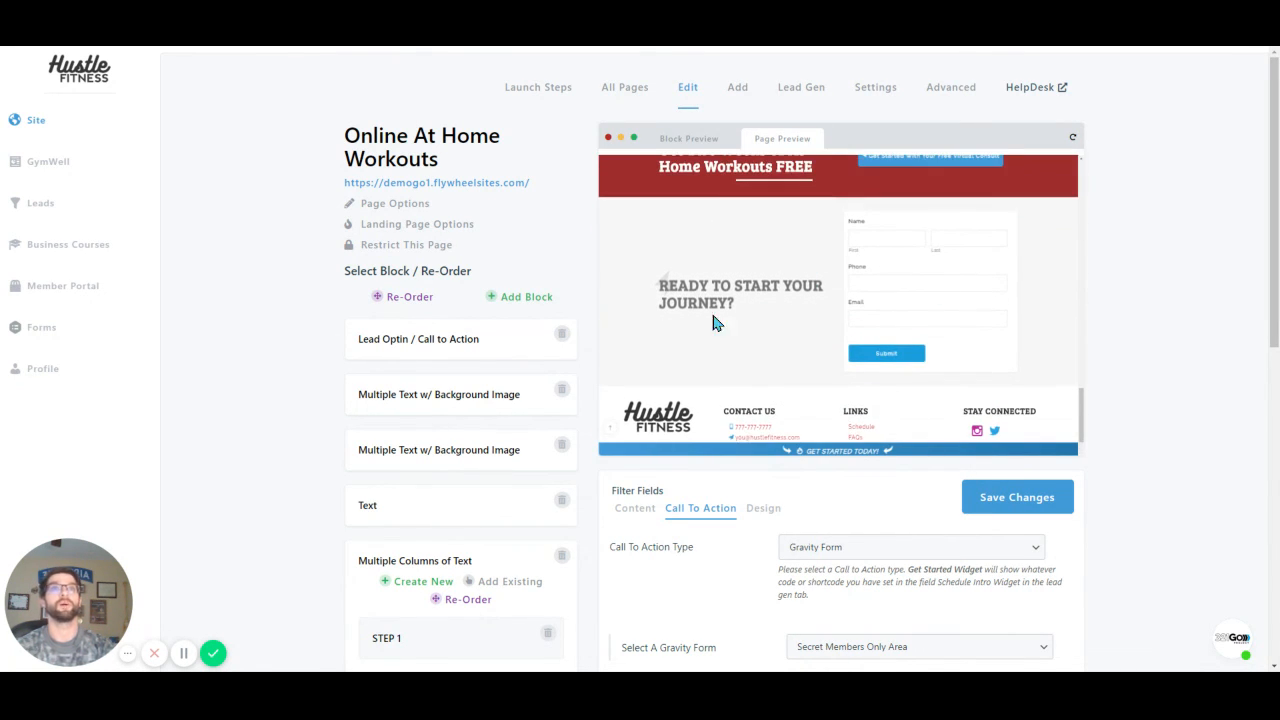